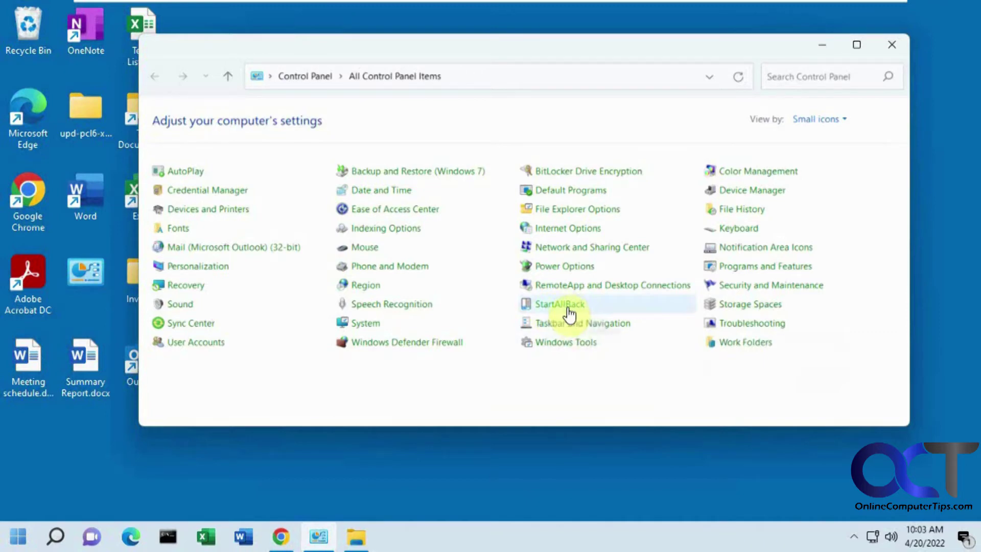
Open the StartAllBack configuration and apply the Kinda 10 theme, previewing its Start menu.
click(569, 308)
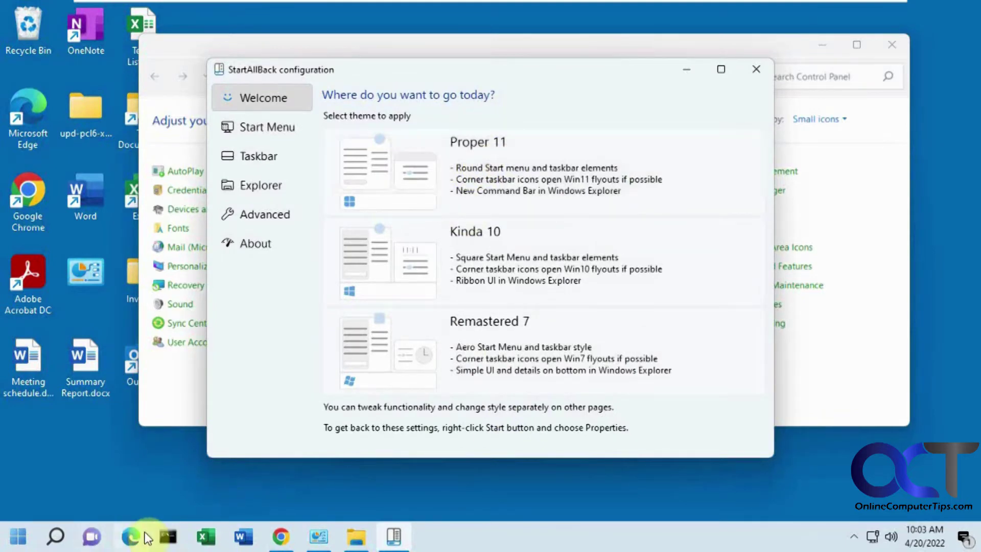
click(573, 245)
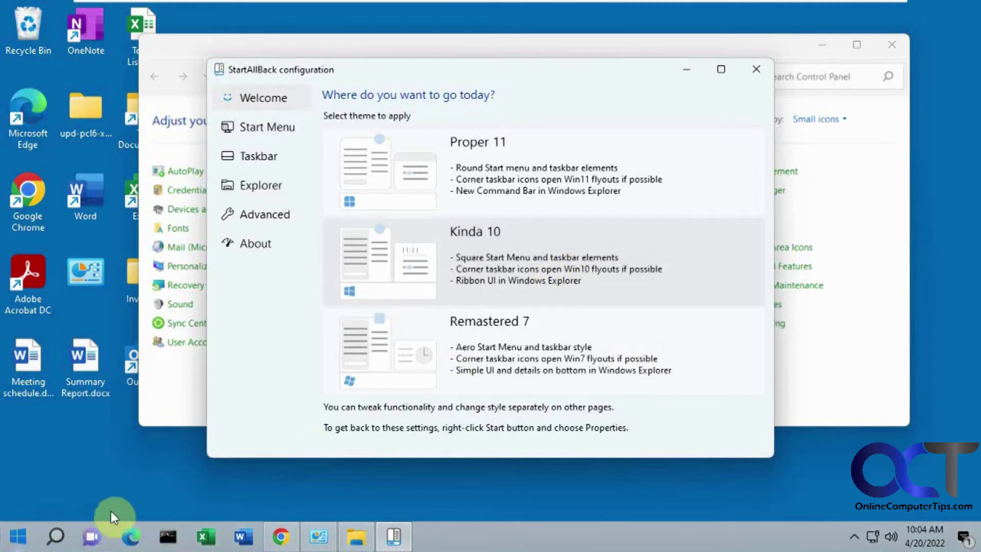
click(20, 535)
click(21, 536)
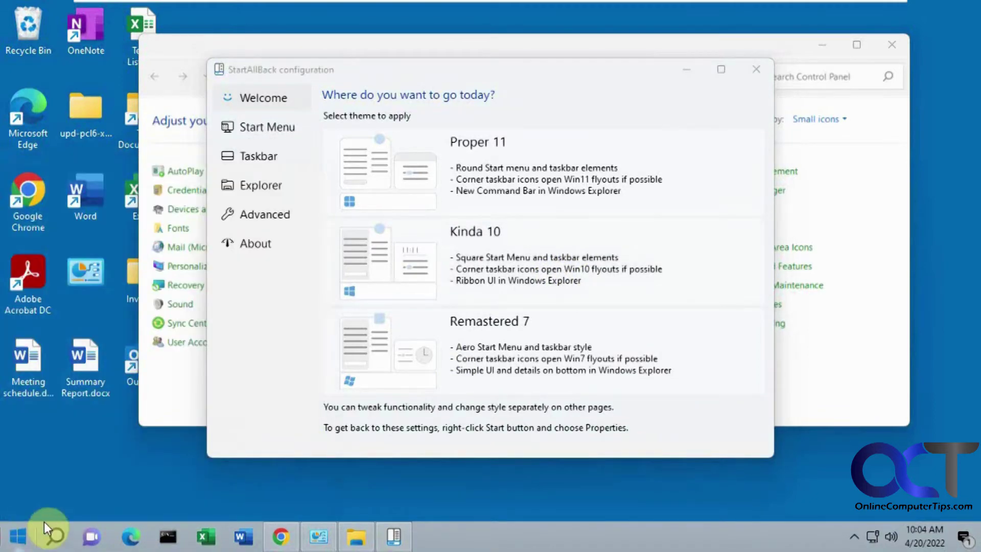
Try the Remastered 7 theme, then settle on the Proper 11 theme.
click(537, 340)
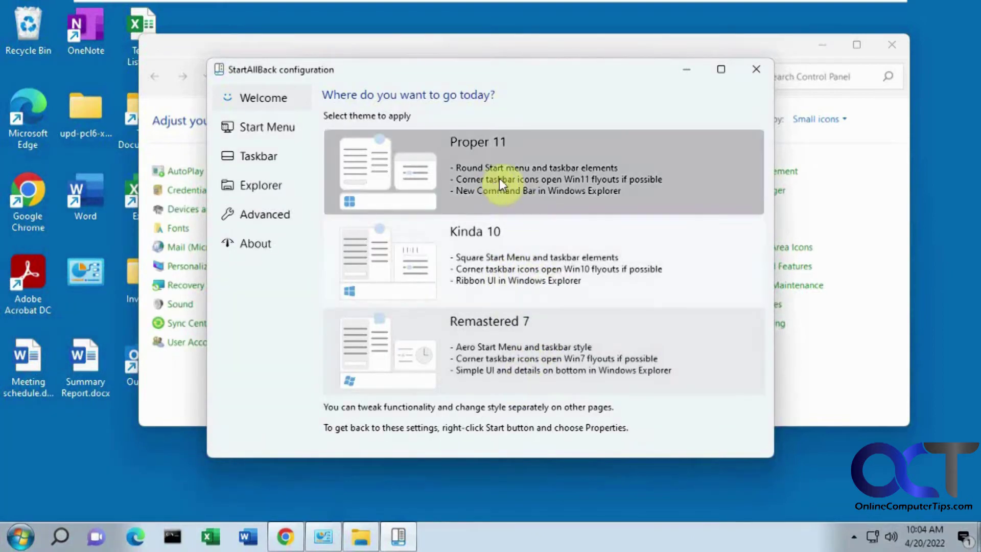
click(535, 181)
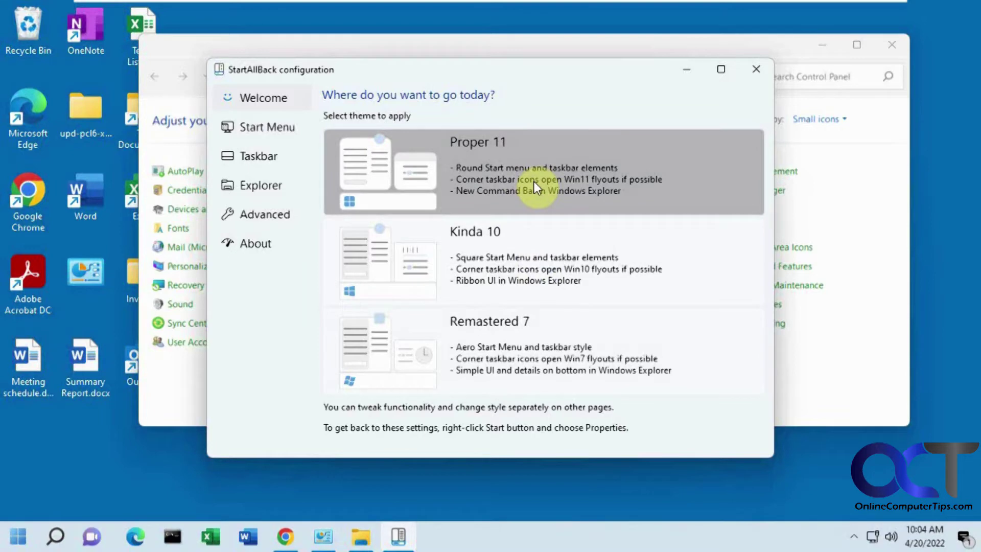
click(279, 130)
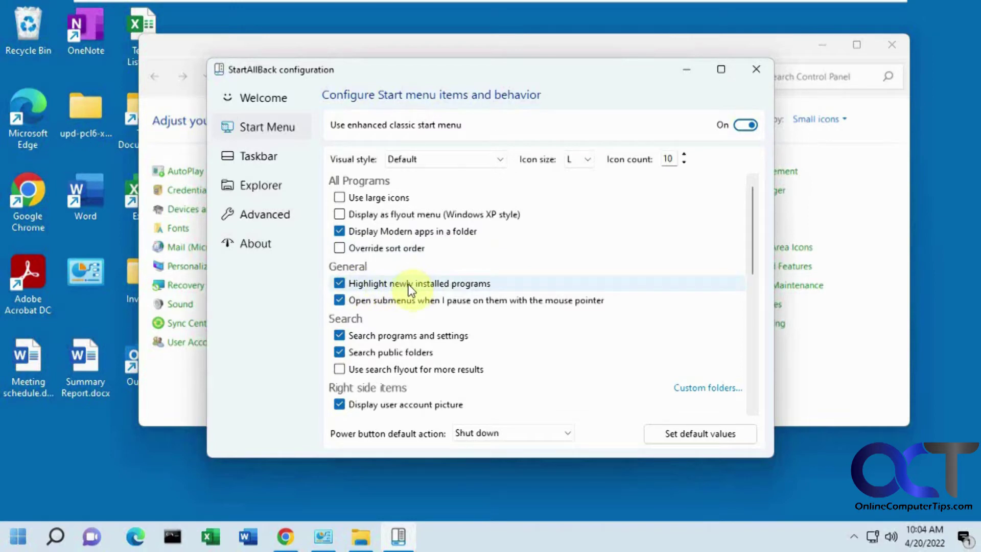
Preview the classic Start menu and its All Programs list, then scroll down to Right side items.
click(18, 536)
click(18, 537)
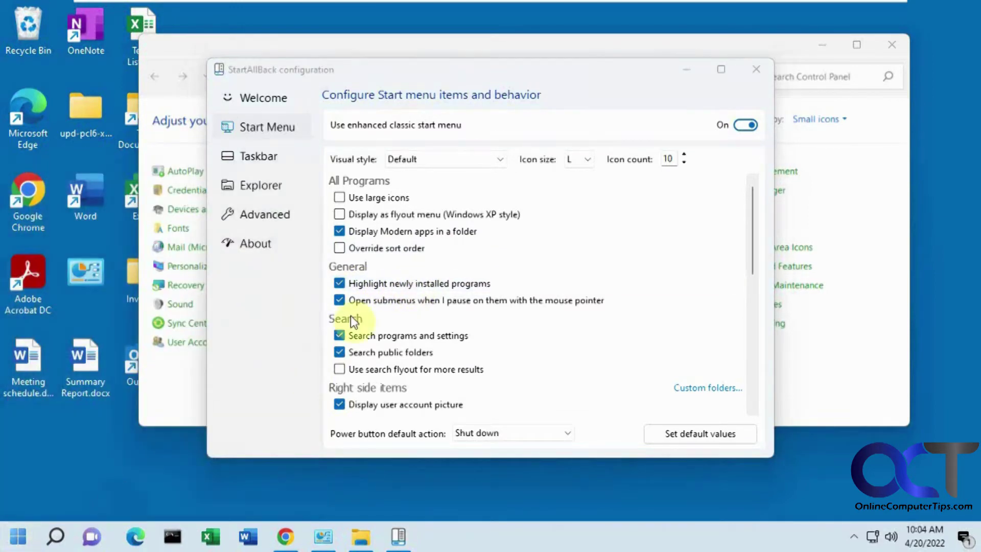
click(18, 539)
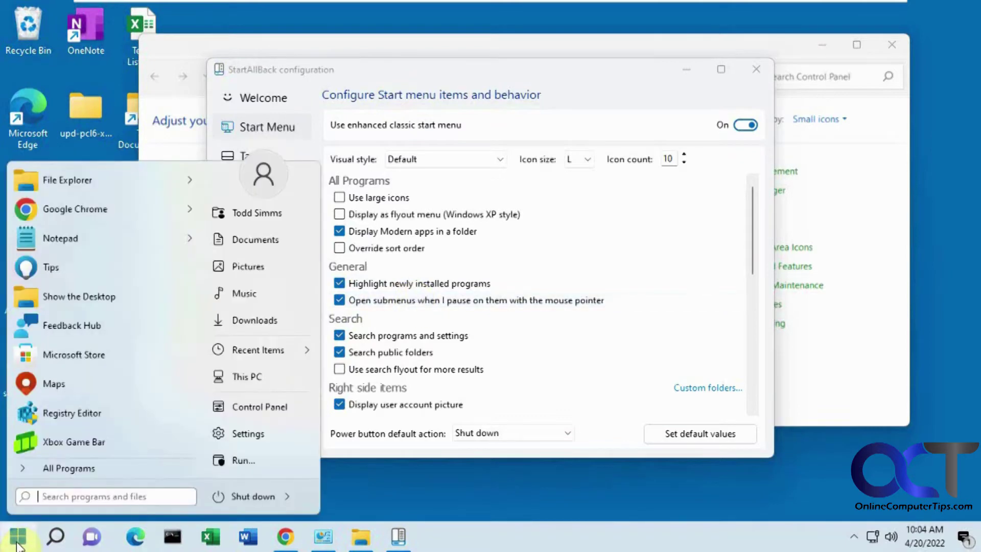
click(94, 467)
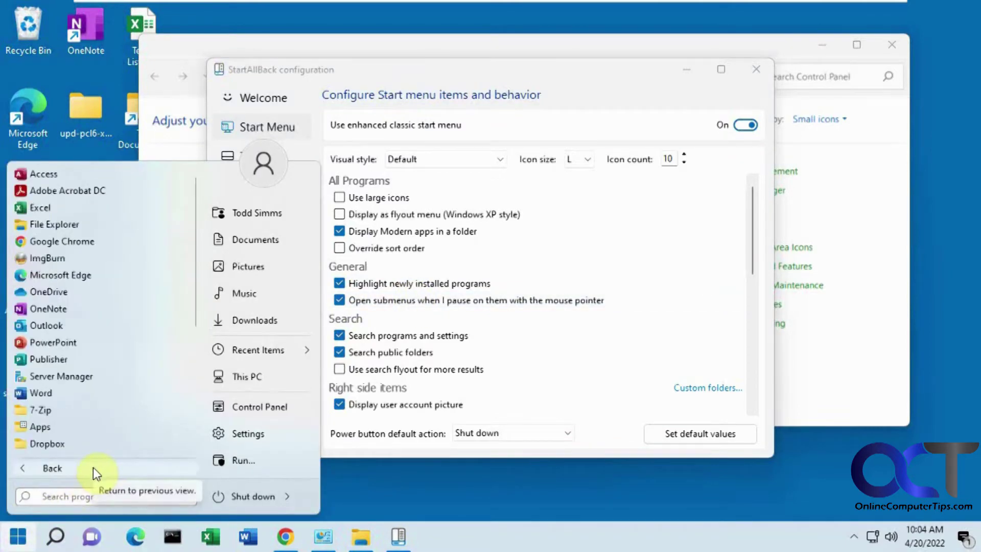
scroll(140, 276, down, 3)
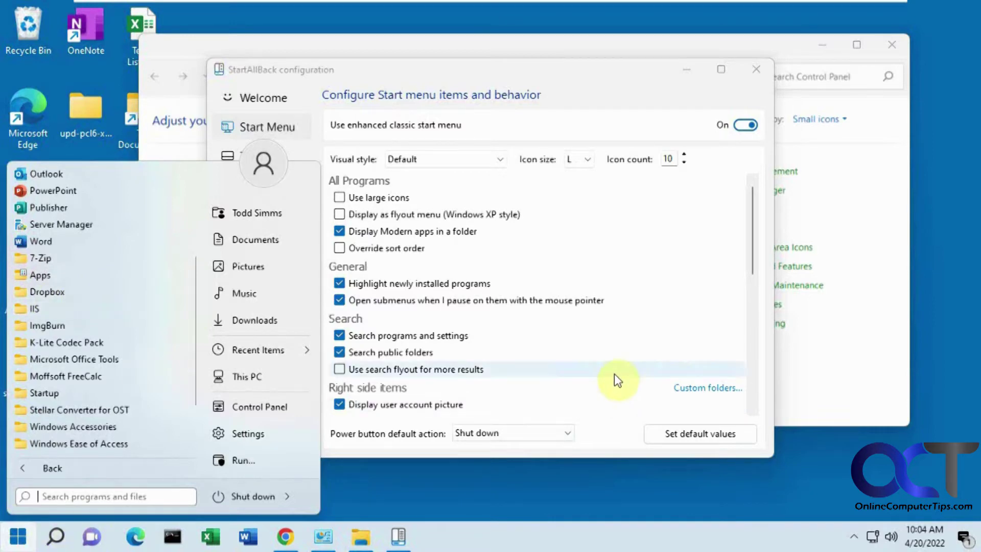
click(659, 282)
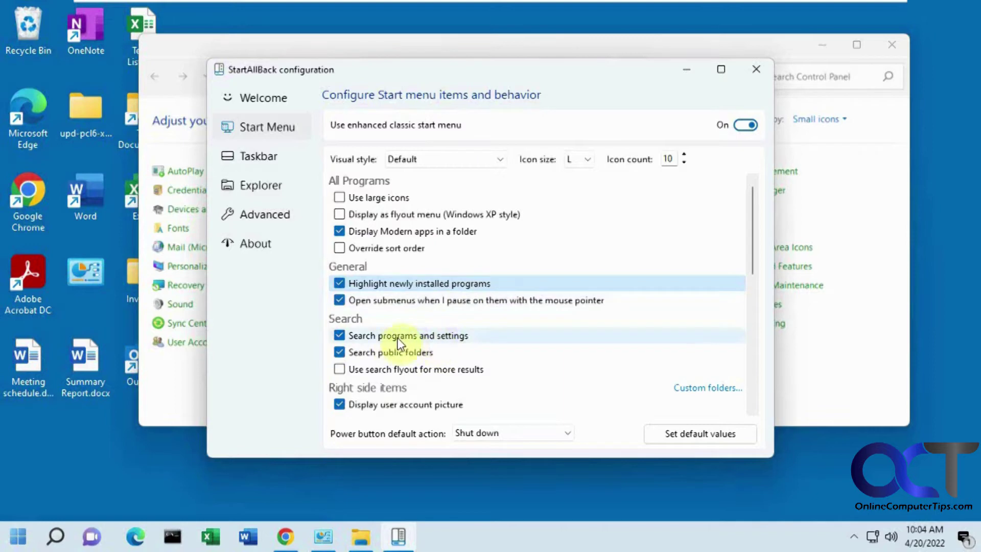
scroll(424, 387, down, 1)
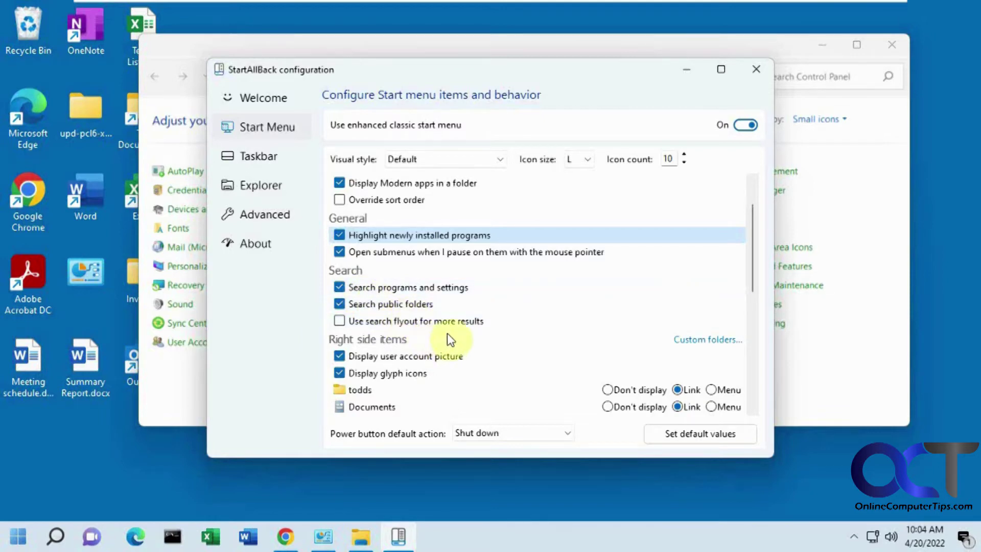
scroll(465, 341, down, 3)
Hide Documents from the Start menu, then restore it as a link and test opening it.
scroll(465, 341, up, 1)
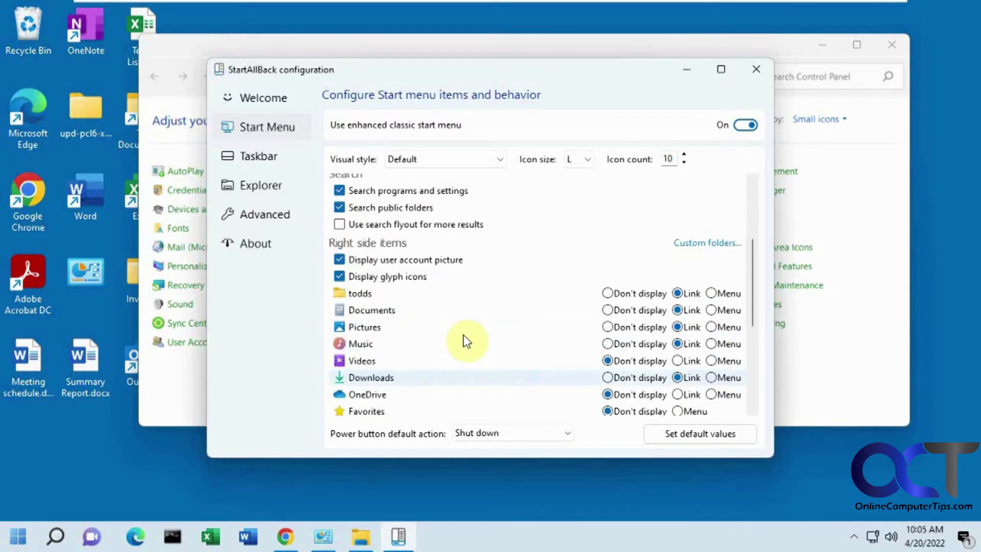
click(3, 540)
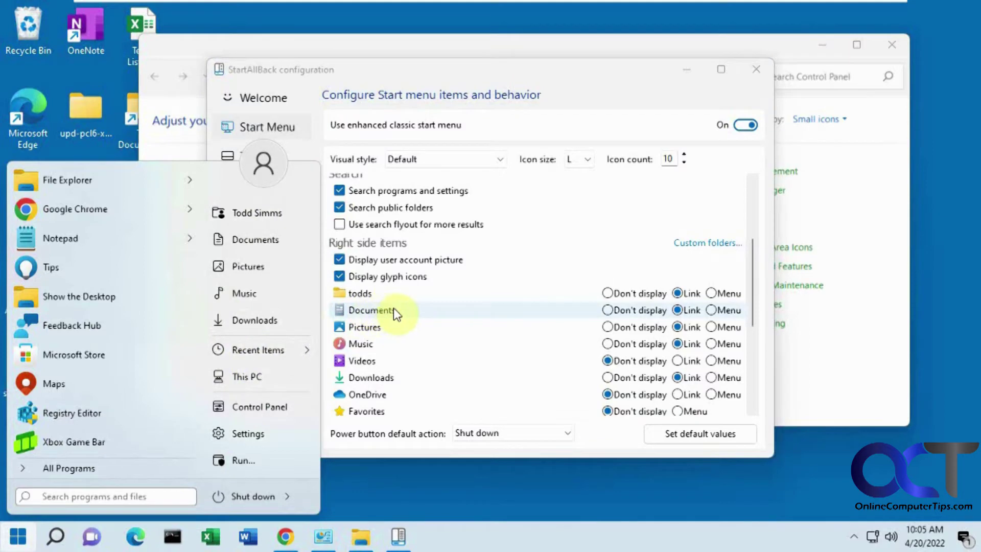
click(608, 310)
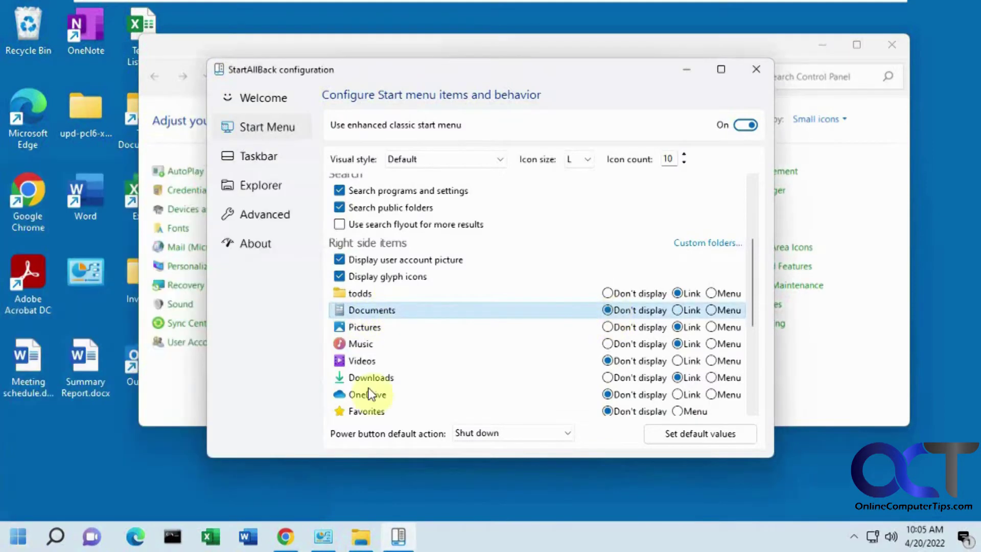
click(18, 540)
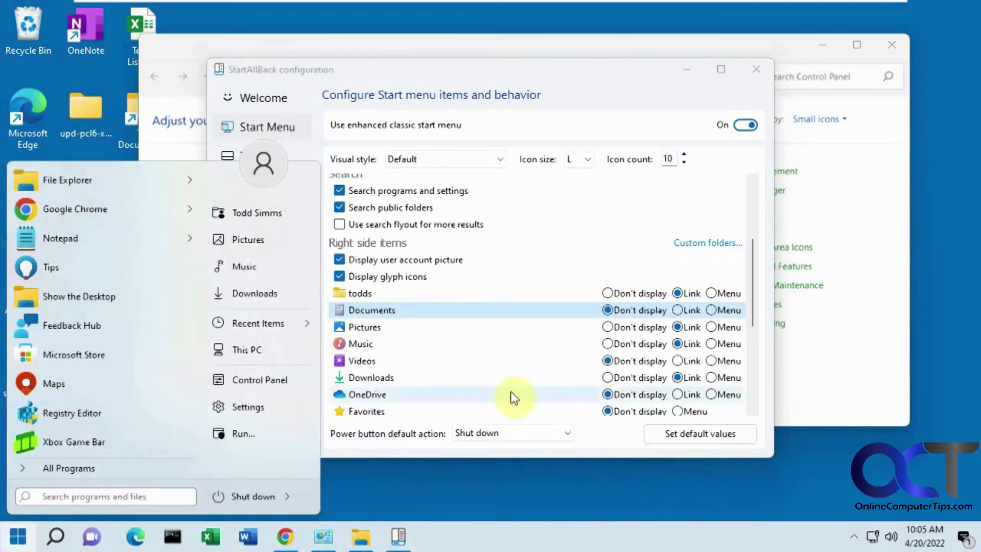
click(677, 310)
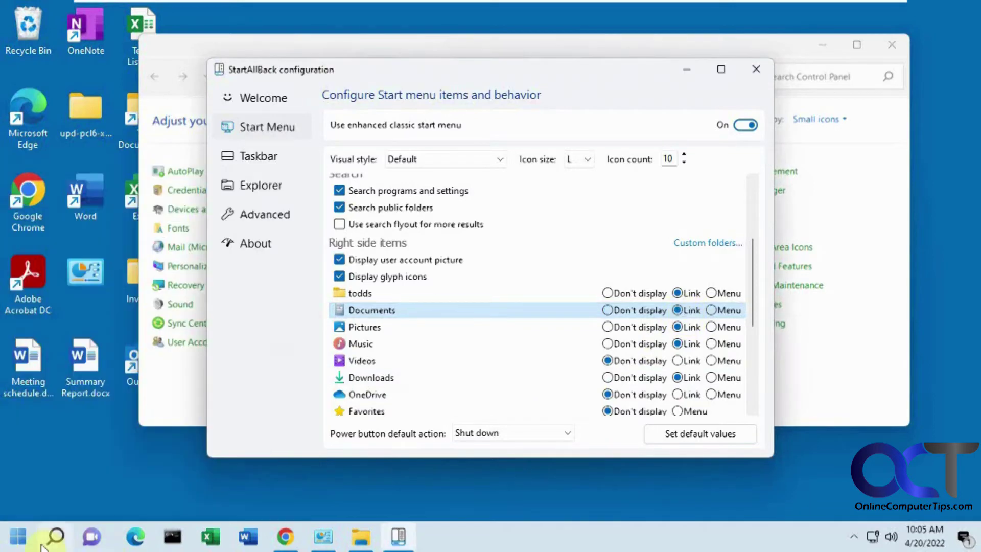
click(19, 536)
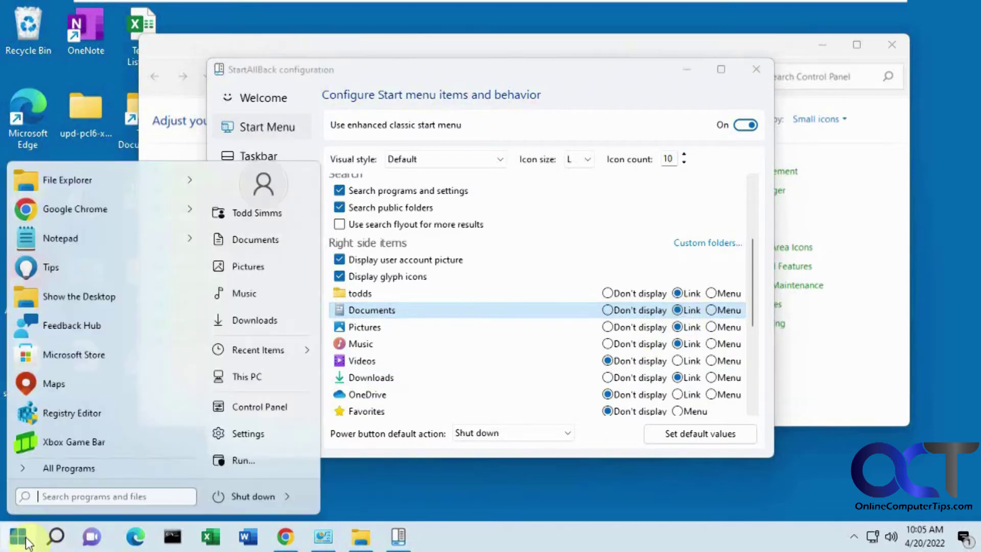
click(267, 246)
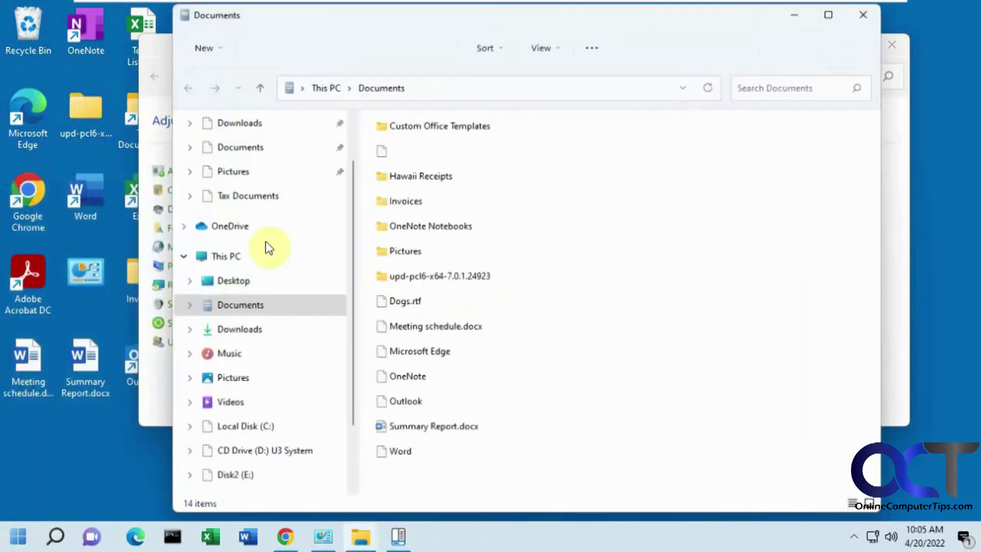
key(alt+F4)
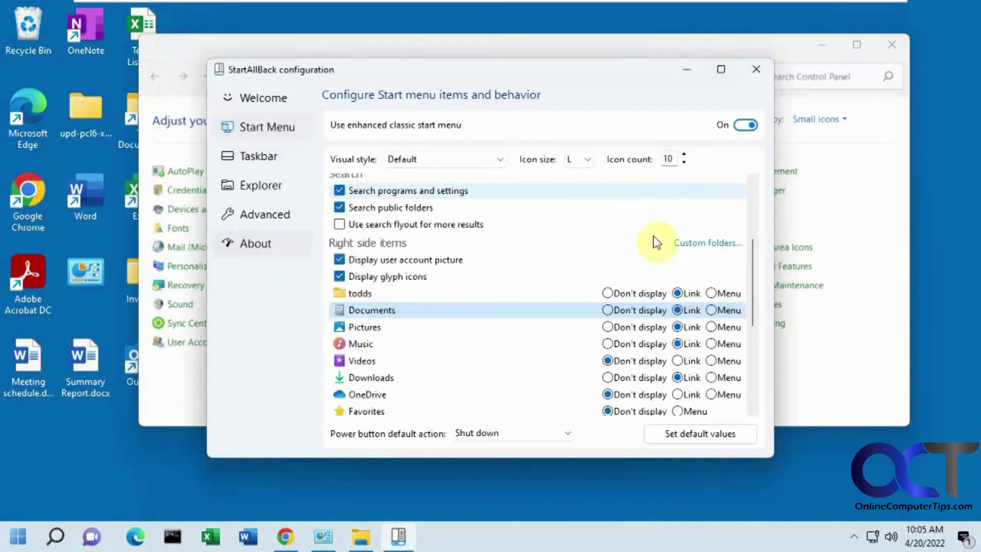
Show Documents as a submenu in the Start menu and try it out.
click(711, 310)
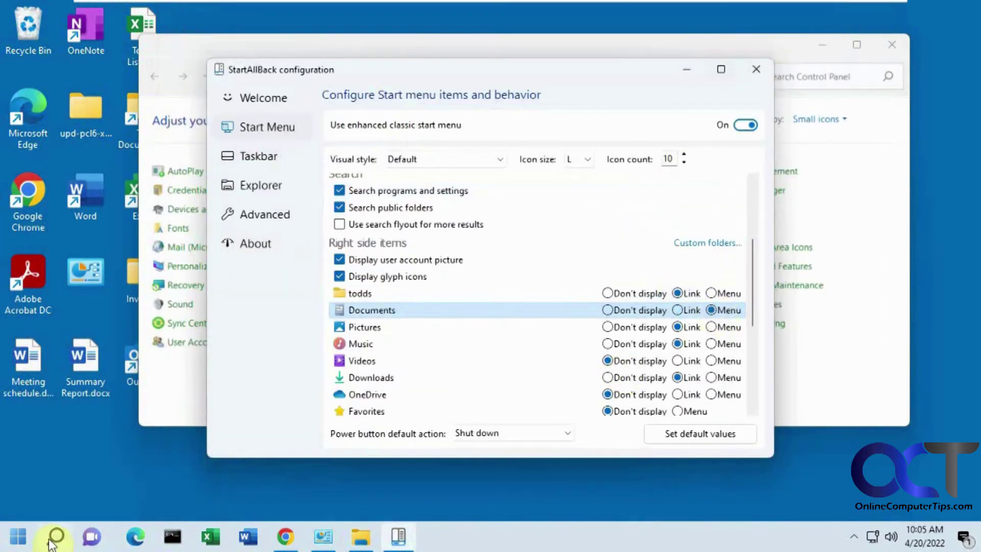
click(18, 537)
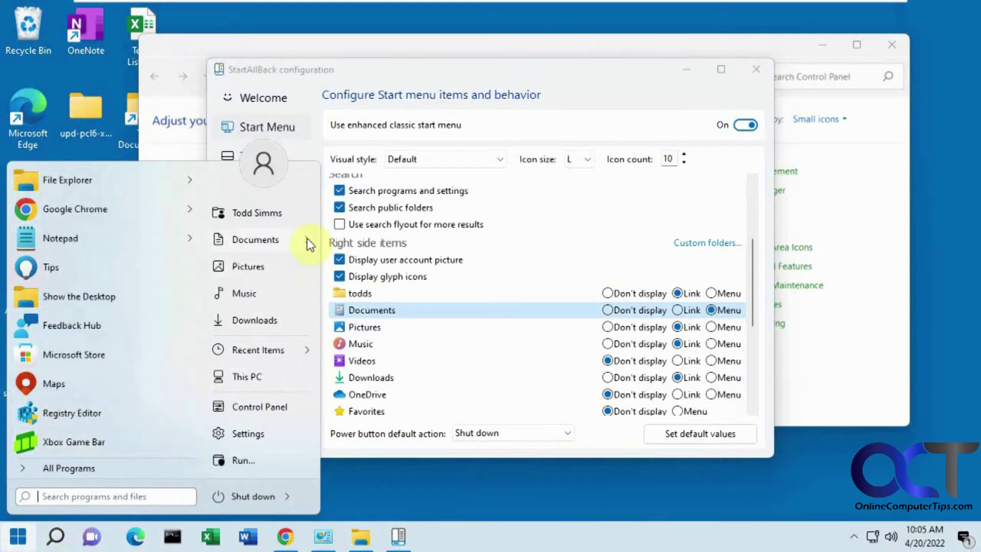
mouse_move(306, 238)
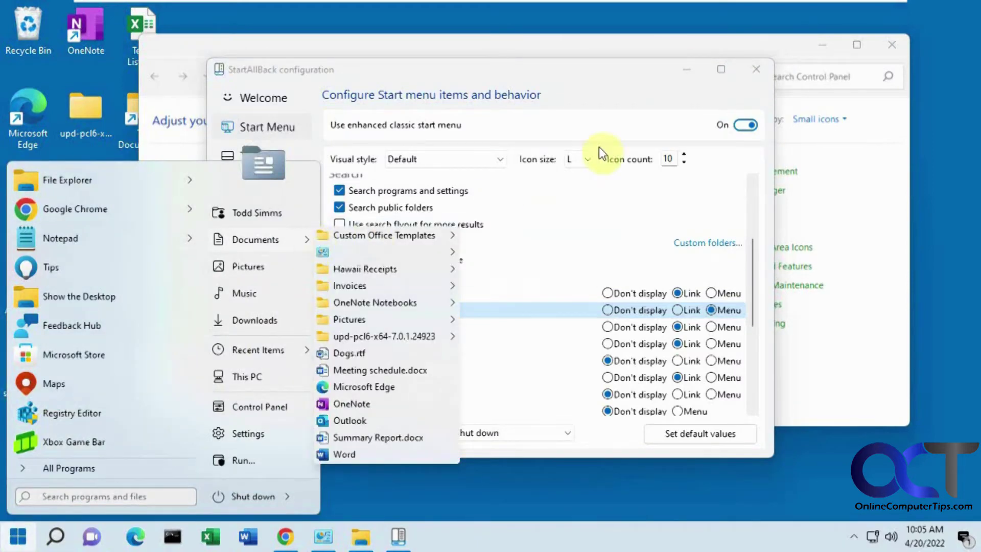
click(597, 90)
View the power button default action choices, keeping Shut down.
scroll(424, 307, down, 1)
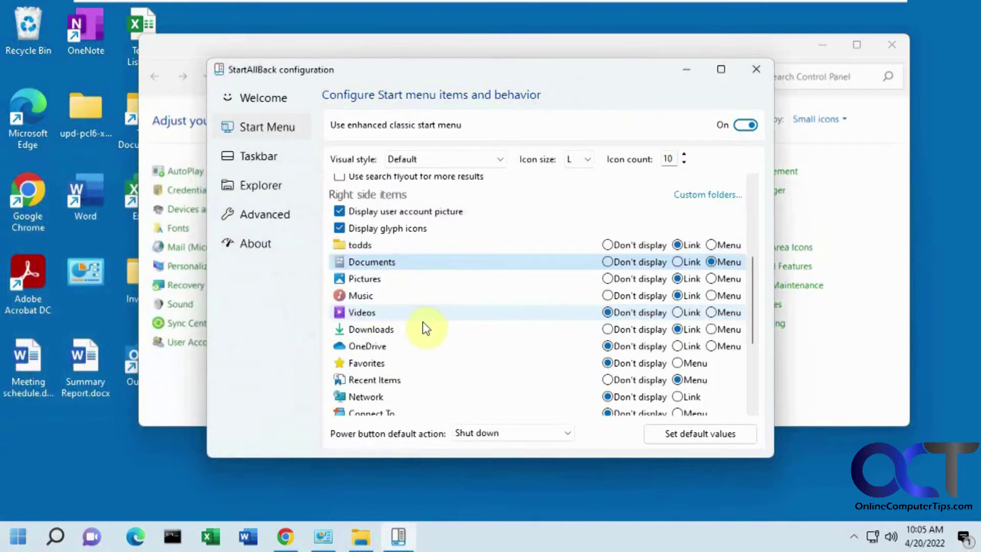
scroll(470, 347, down, 1)
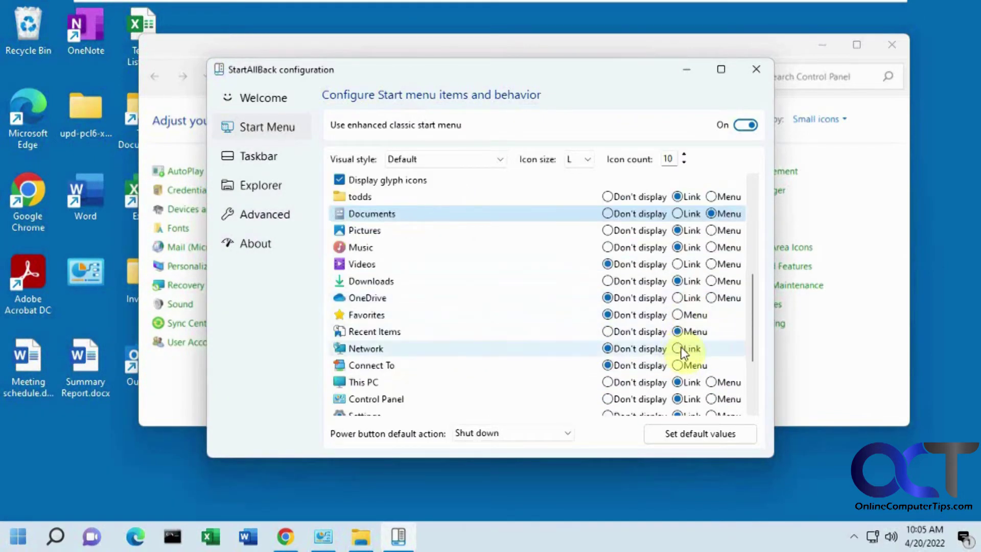
scroll(580, 347, down, 1)
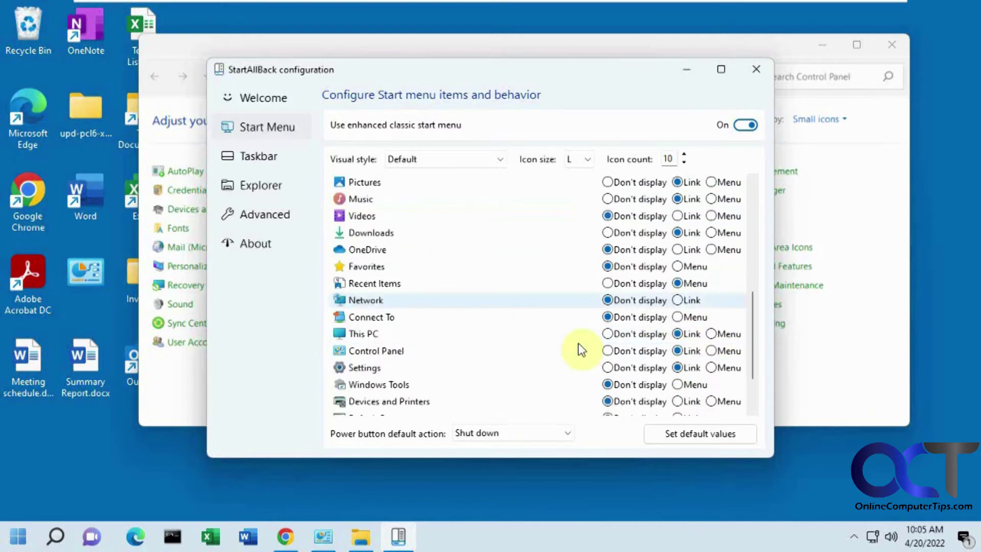
scroll(578, 347, down, 2)
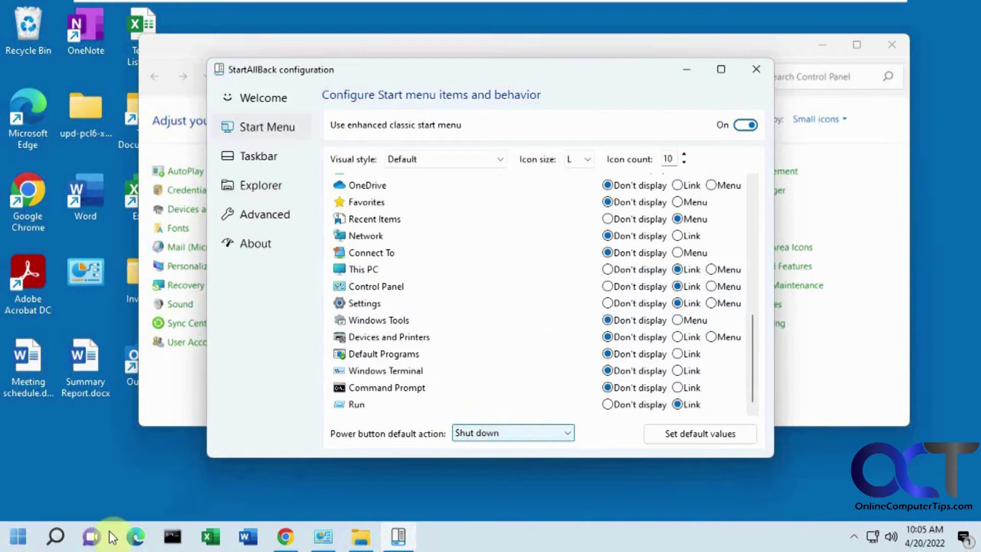
click(18, 536)
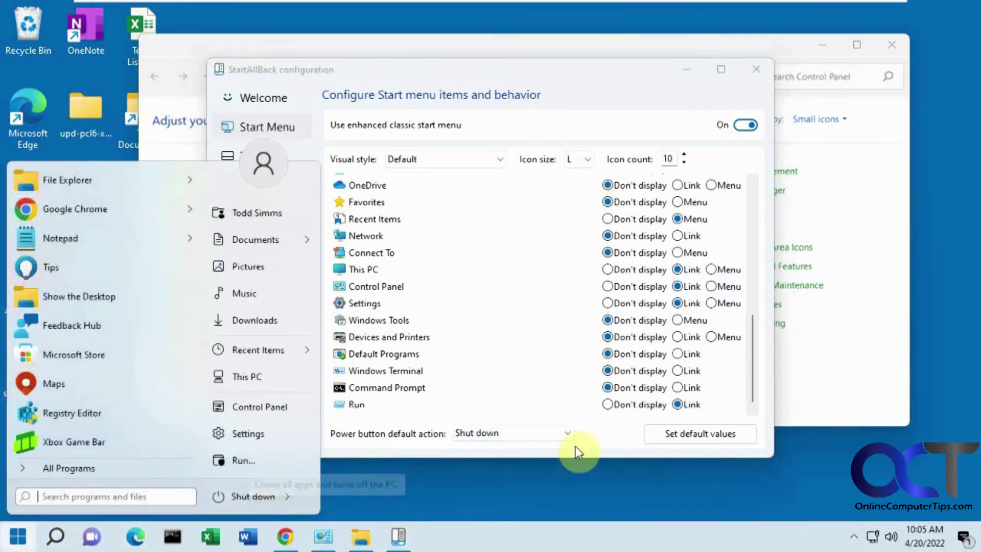
click(566, 433)
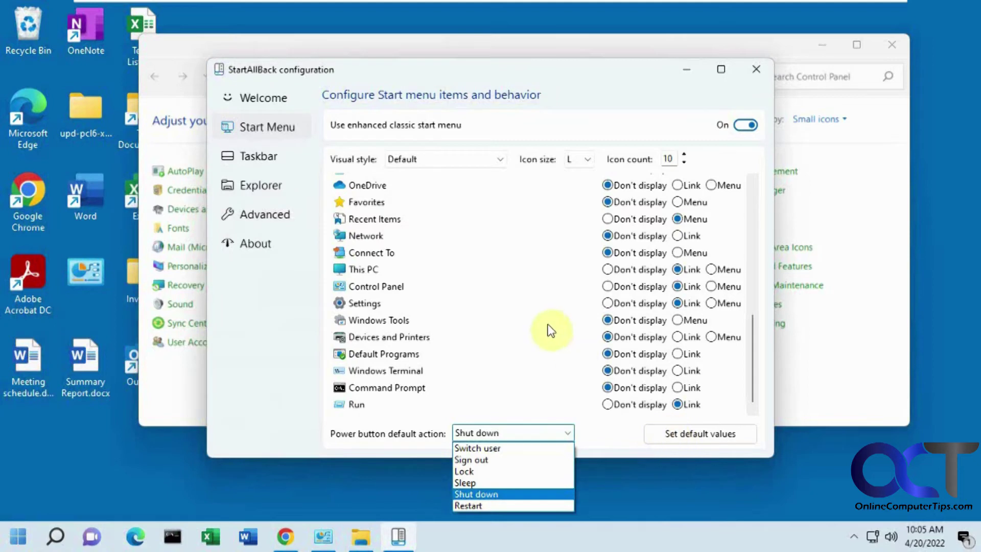
click(267, 157)
Try the clover and Windows 7 orb Start buttons, then restore the Windows 11 style and flyouts.
click(267, 156)
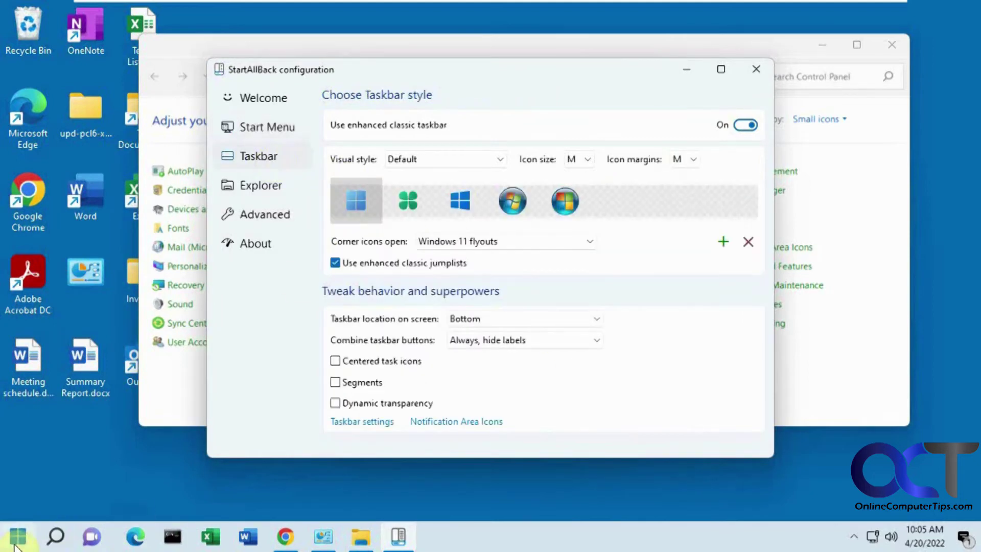
click(404, 194)
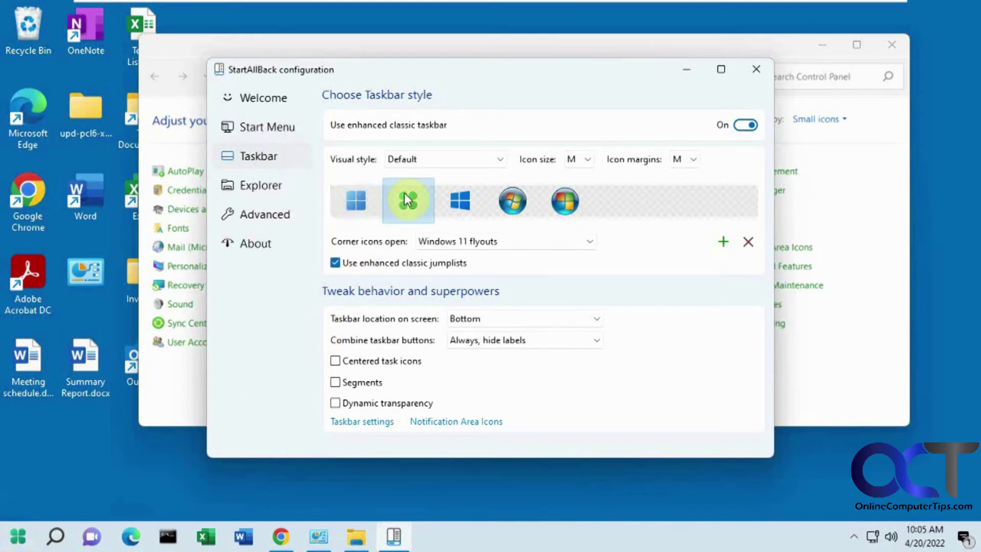
click(509, 202)
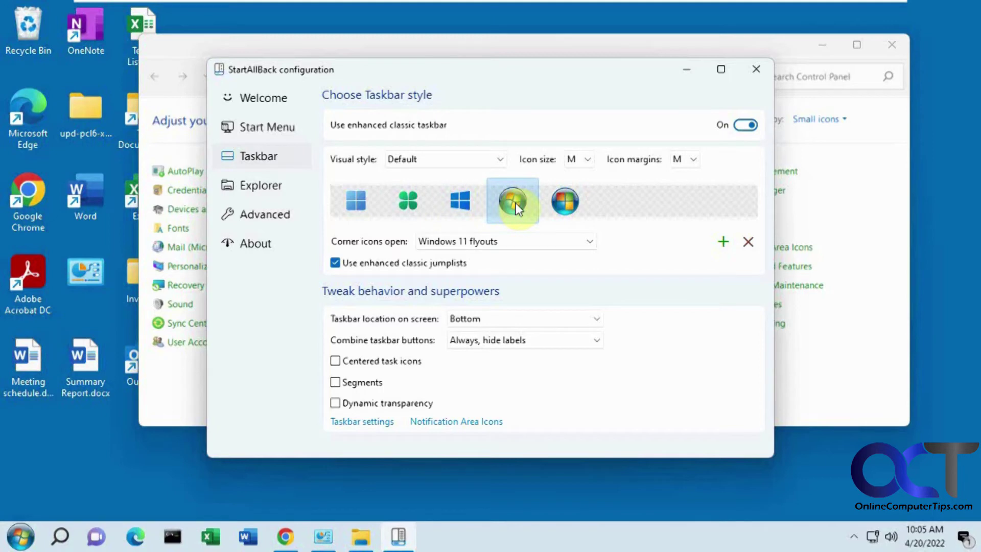
click(364, 214)
click(481, 243)
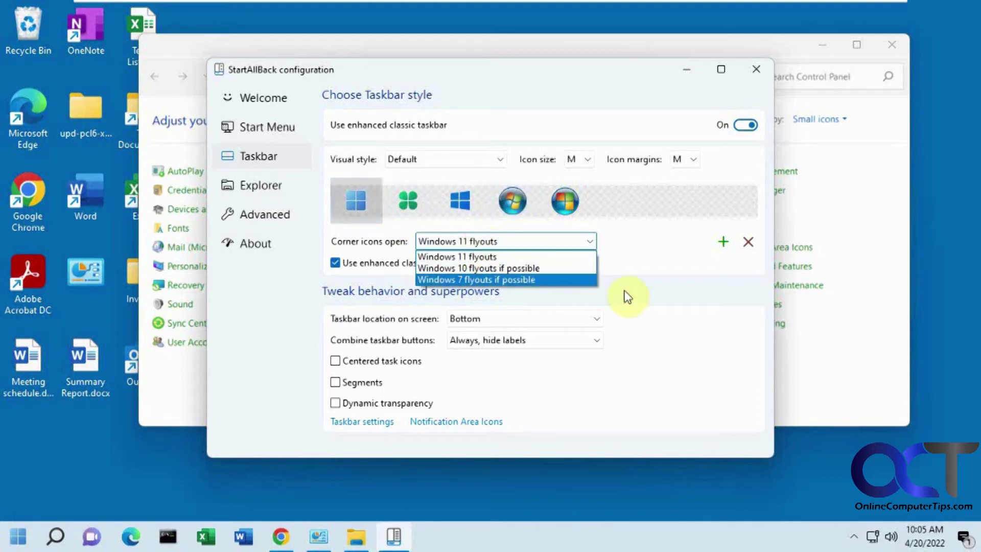
click(679, 309)
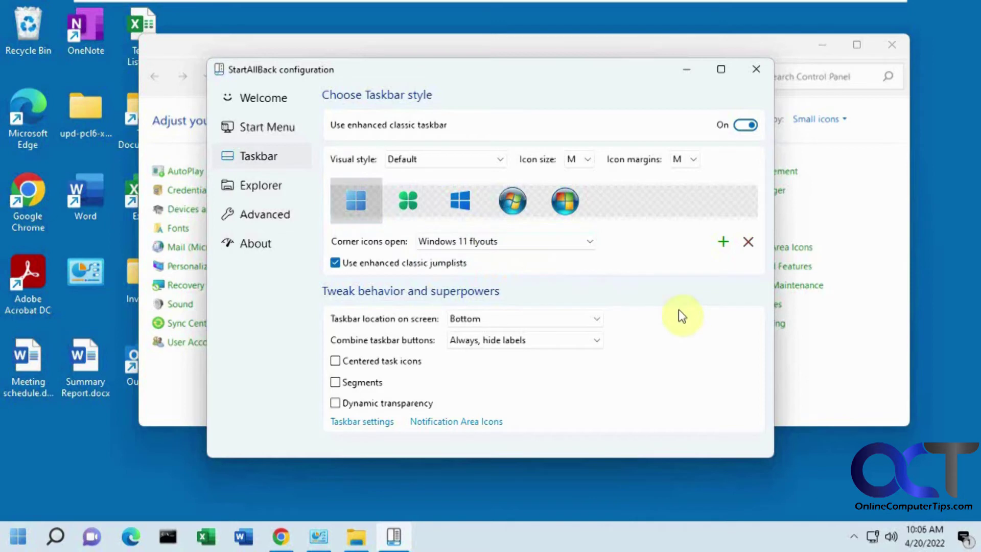
Try right-edge location, centered icons and segments on the taskbar, reverting each to default.
click(522, 321)
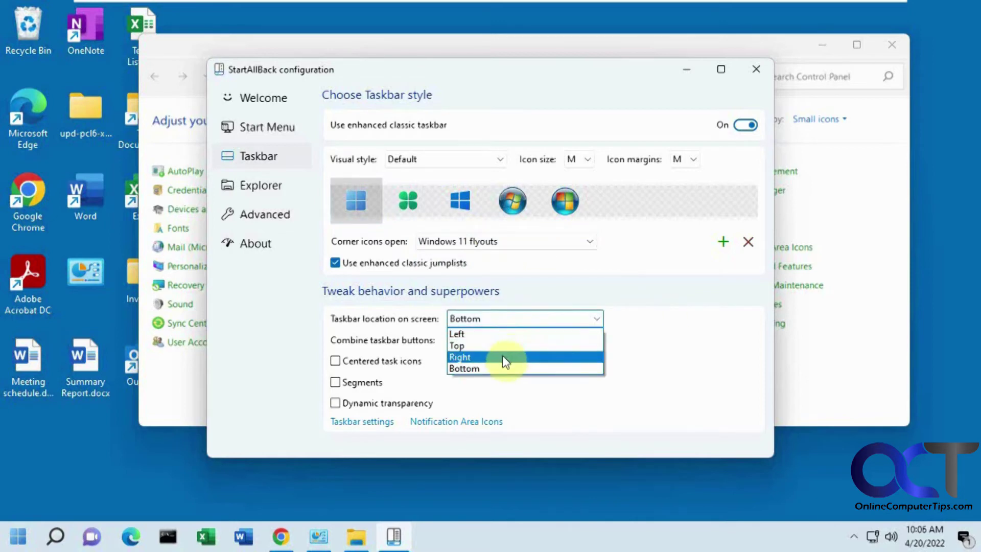
click(502, 356)
click(575, 318)
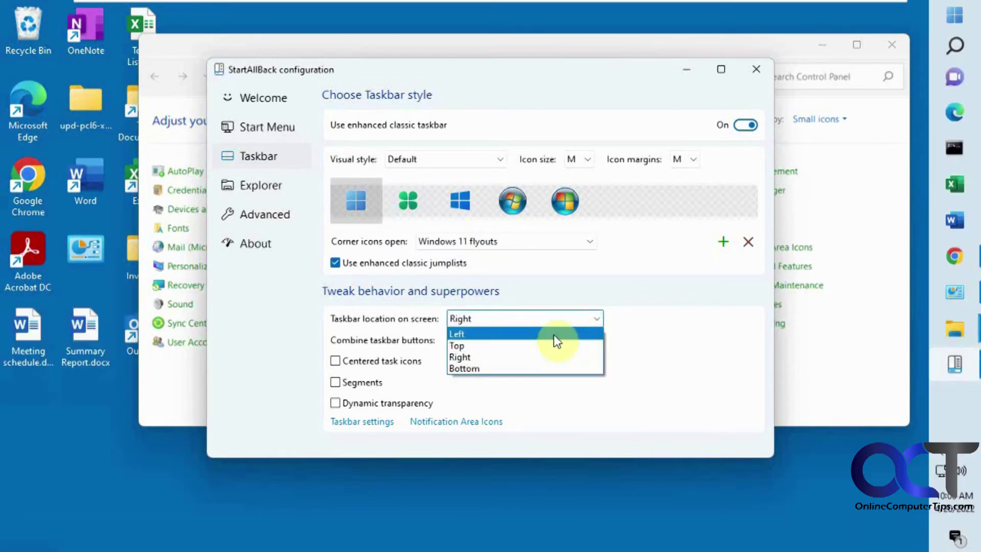
click(525, 367)
click(412, 364)
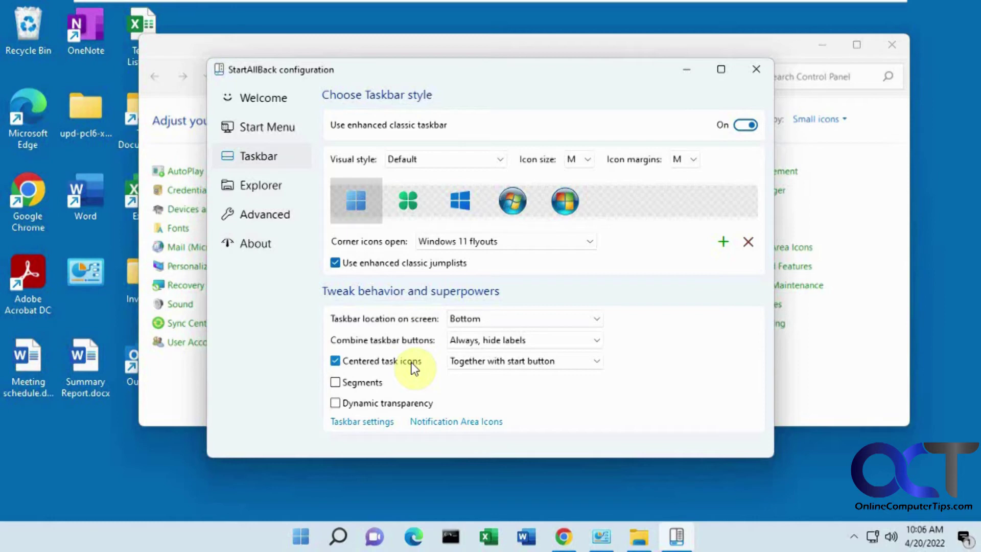
click(412, 364)
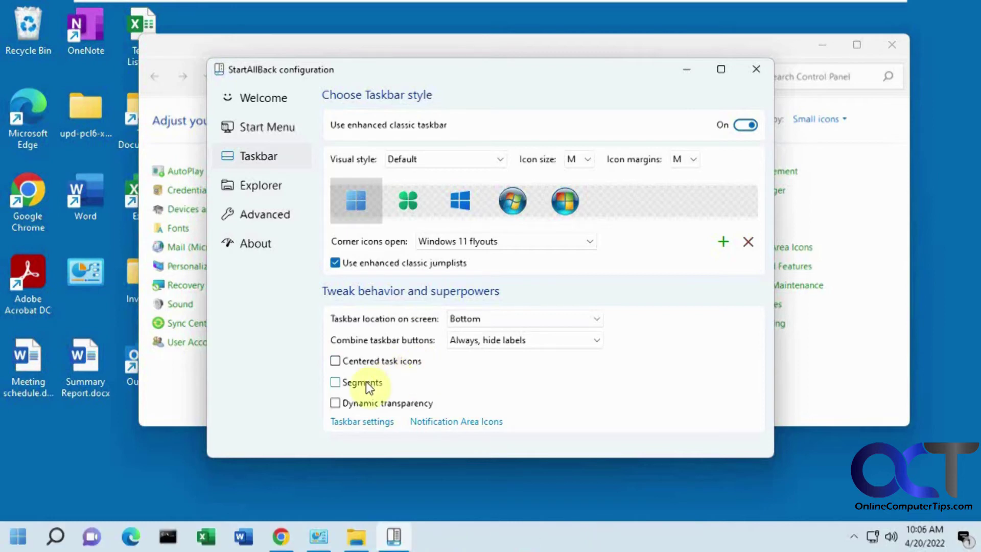
click(366, 382)
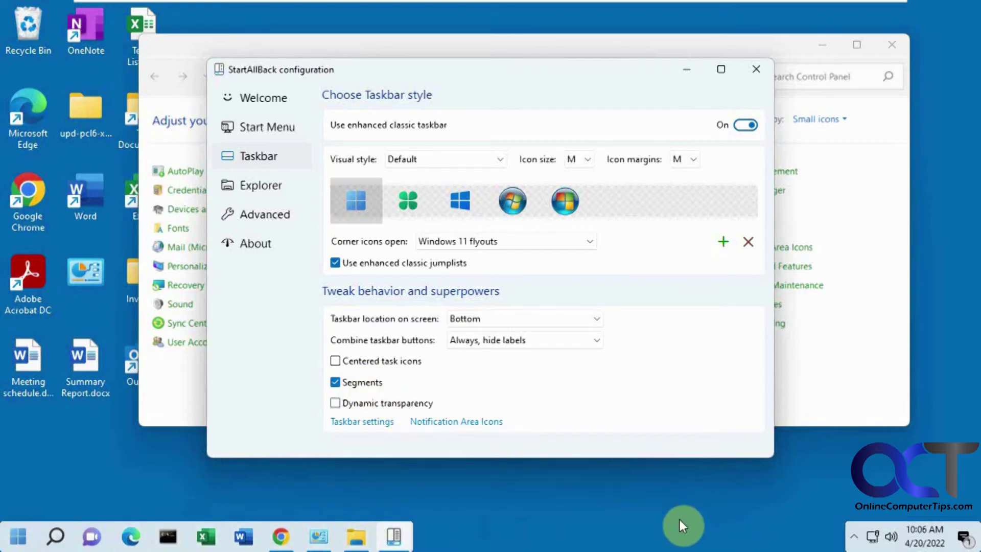
click(364, 387)
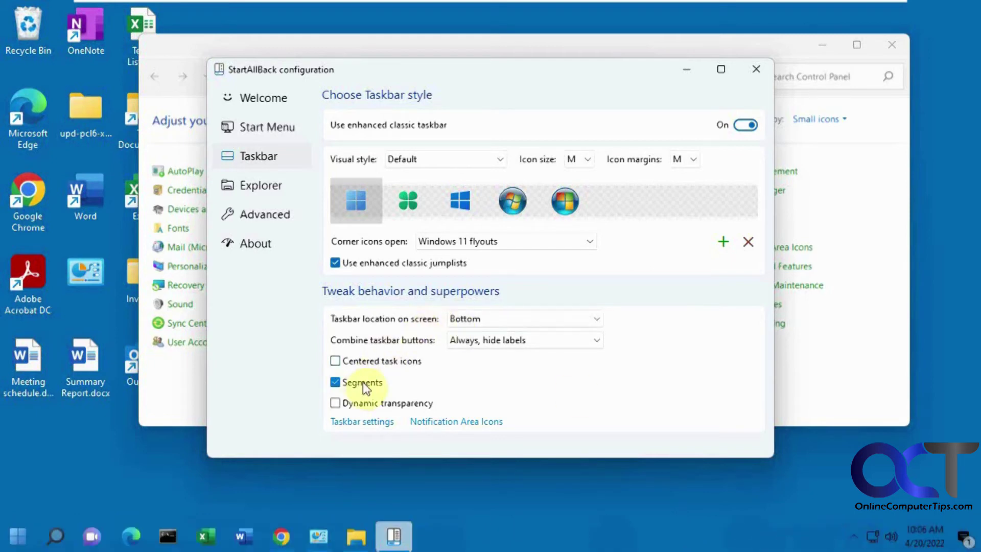
click(274, 188)
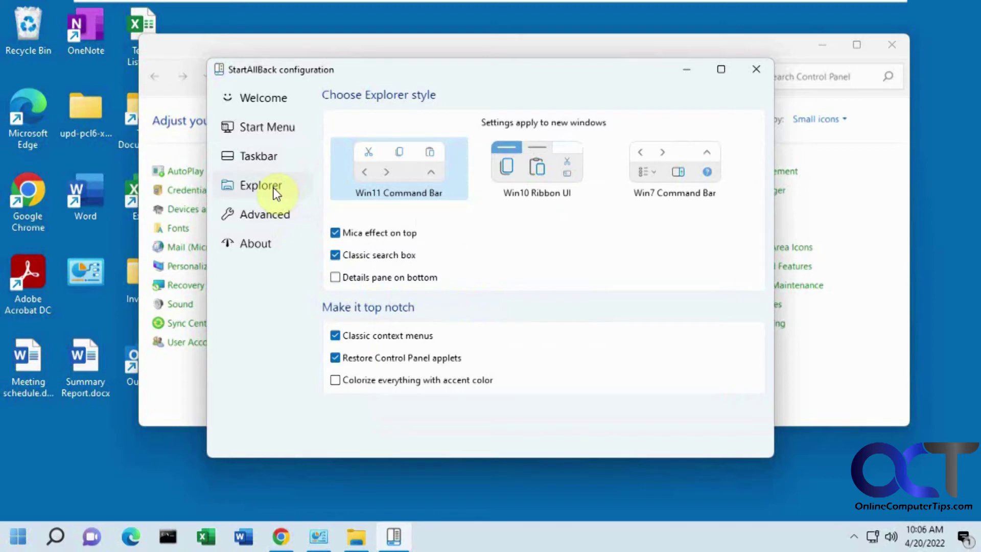
Set 'Combine taskbar buttons' to Never on the Taskbar page.
mouse_move(356, 542)
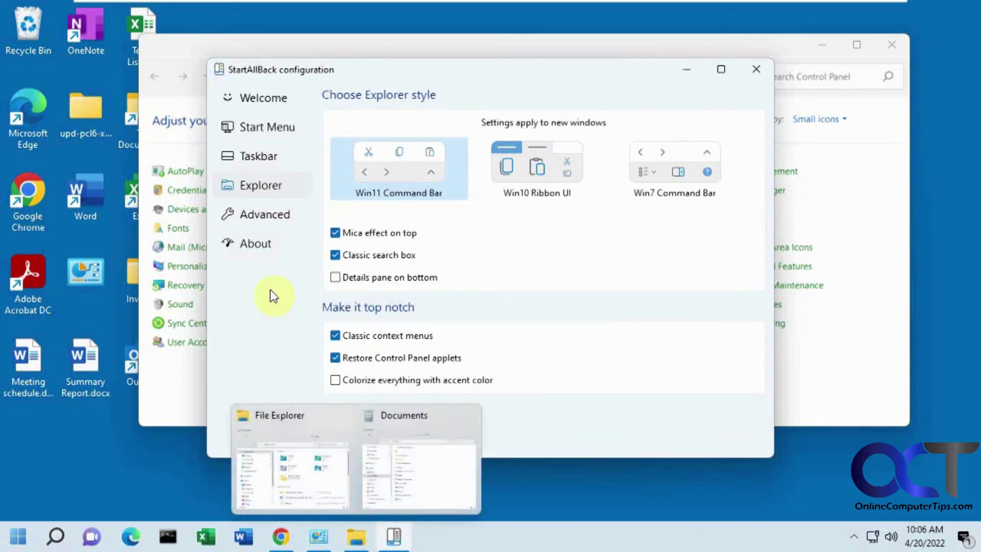
click(258, 156)
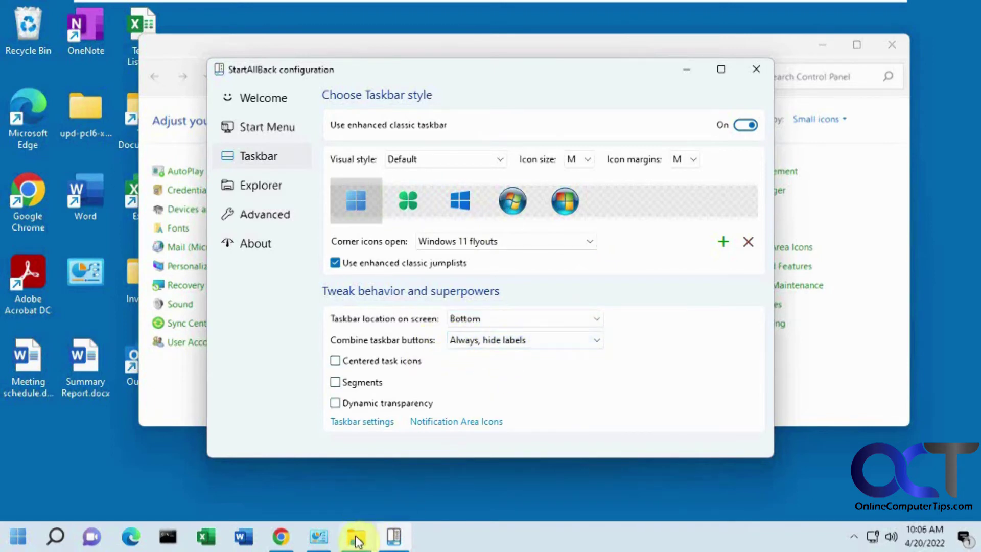
mouse_move(356, 540)
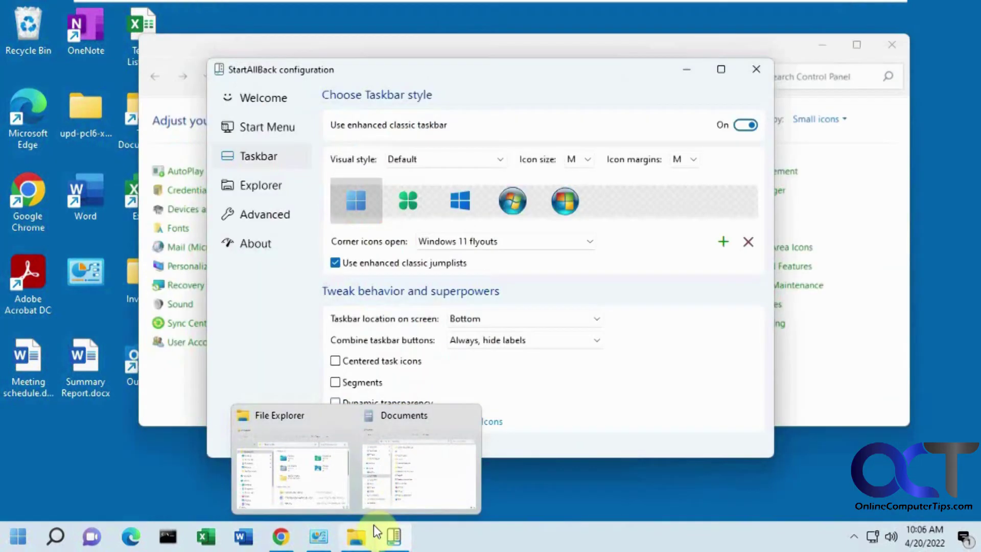
click(597, 341)
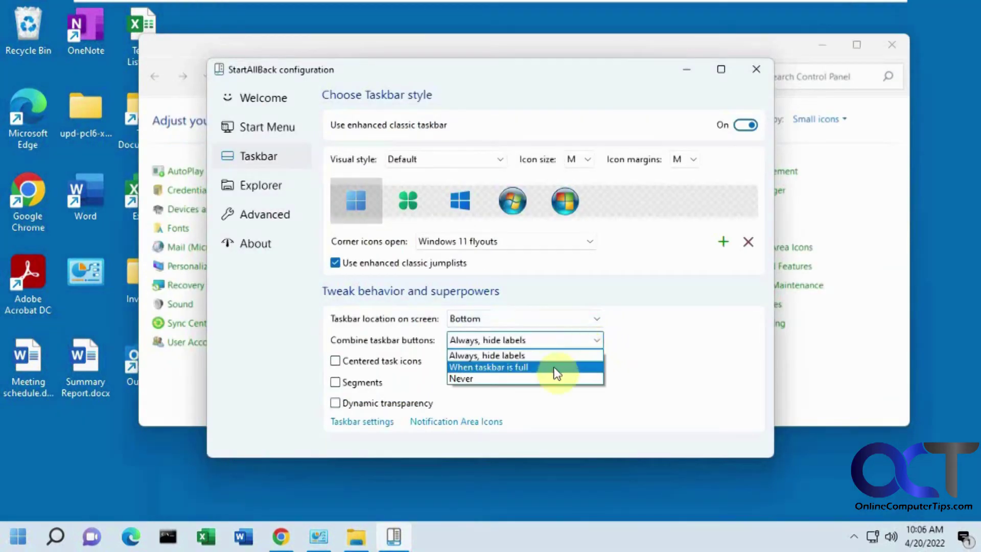
click(517, 379)
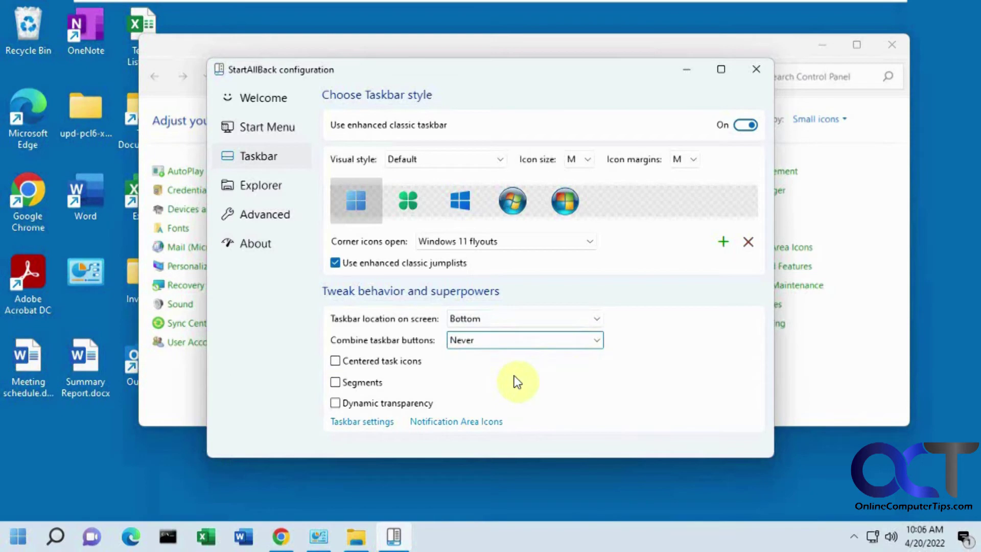
Switch between the separate Documents, File Explorer and configuration buttons on the taskbar.
click(639, 536)
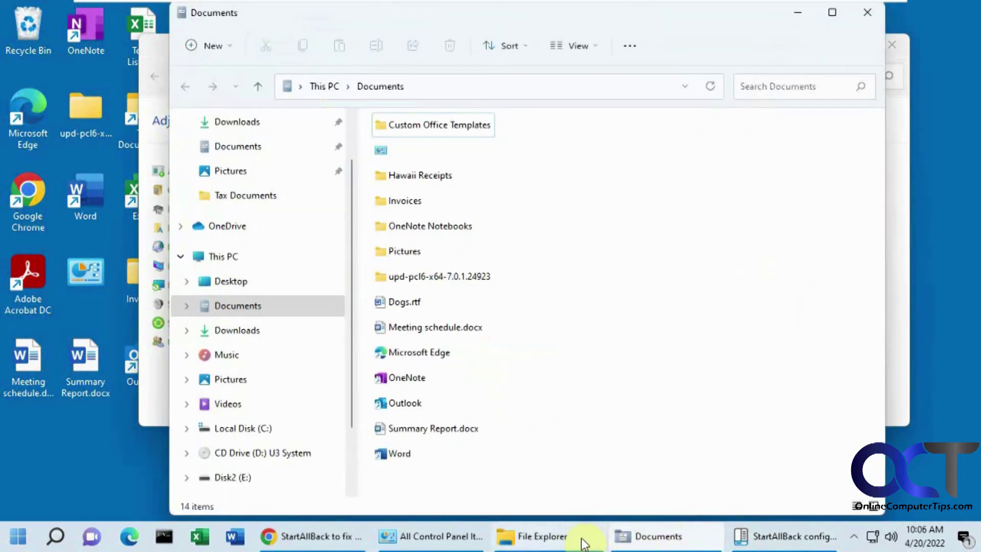
click(583, 536)
click(620, 538)
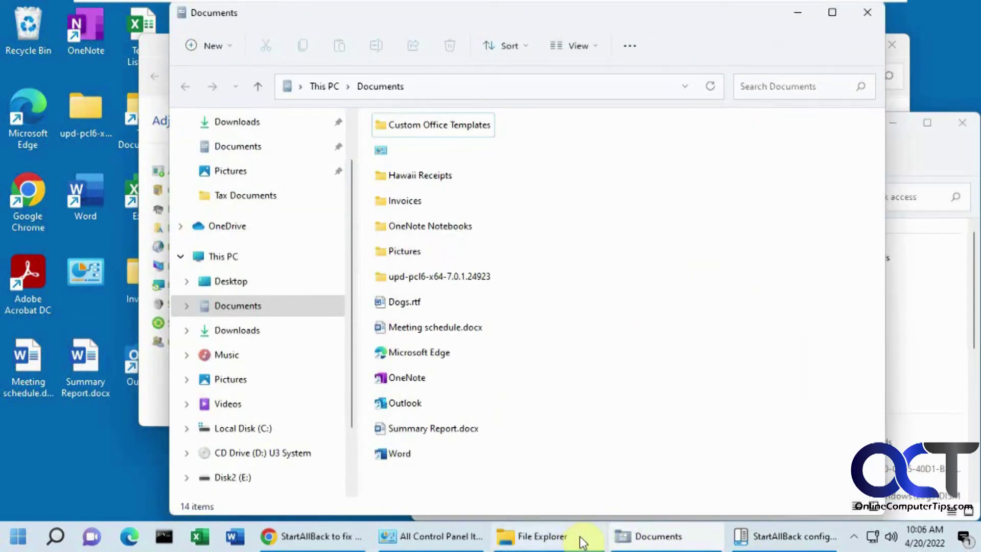
click(739, 536)
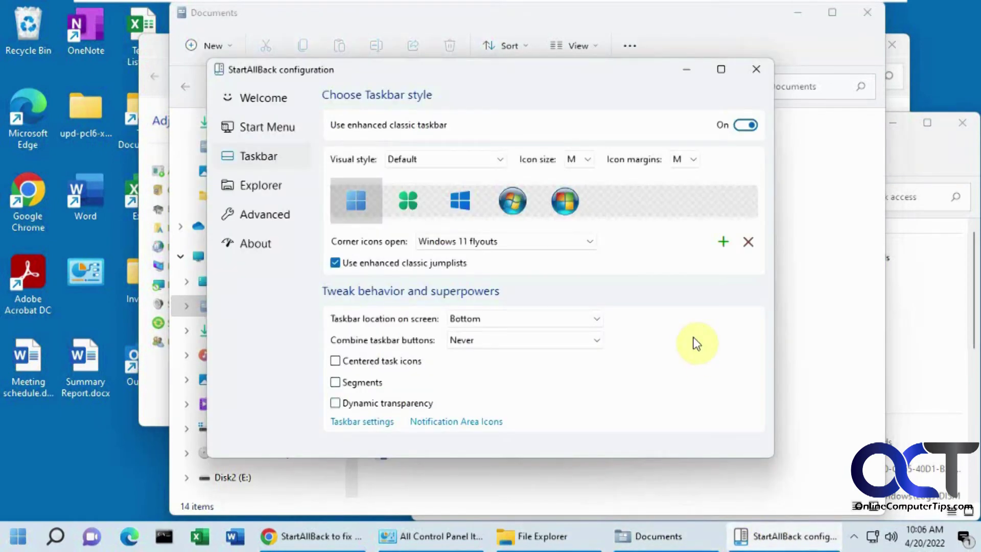
click(262, 187)
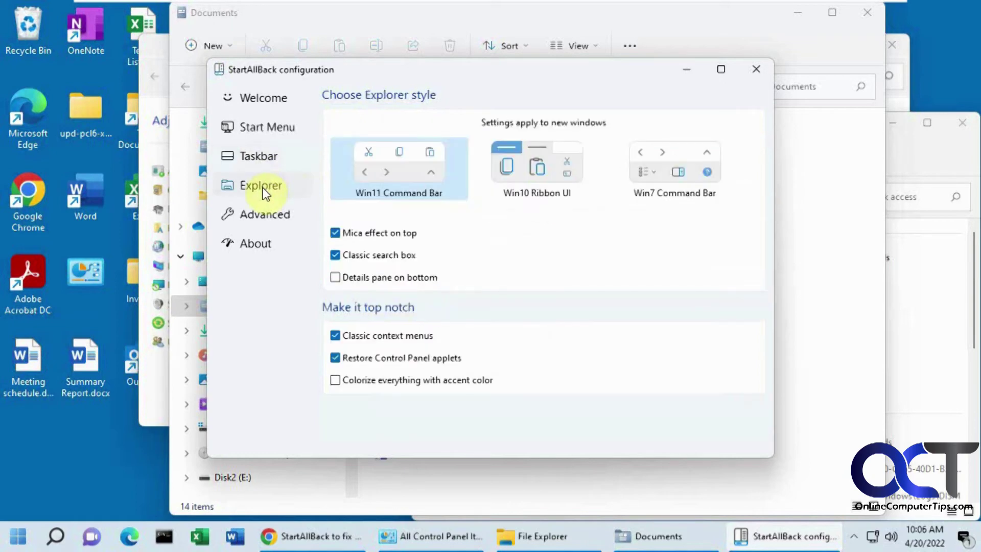
Try the Win10 Ribbon UI Explorer style in a new File Explorer window, then close it.
click(567, 541)
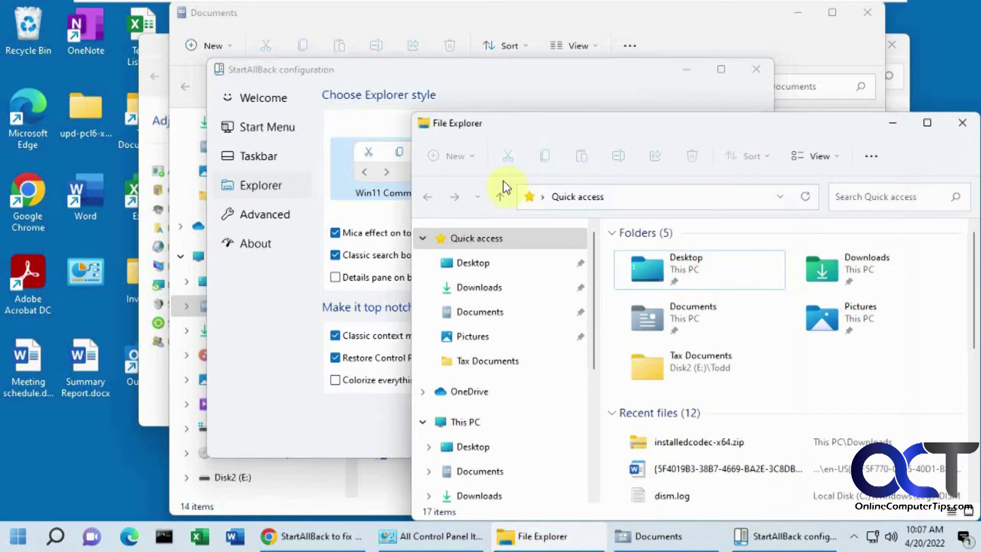
click(263, 328)
click(542, 180)
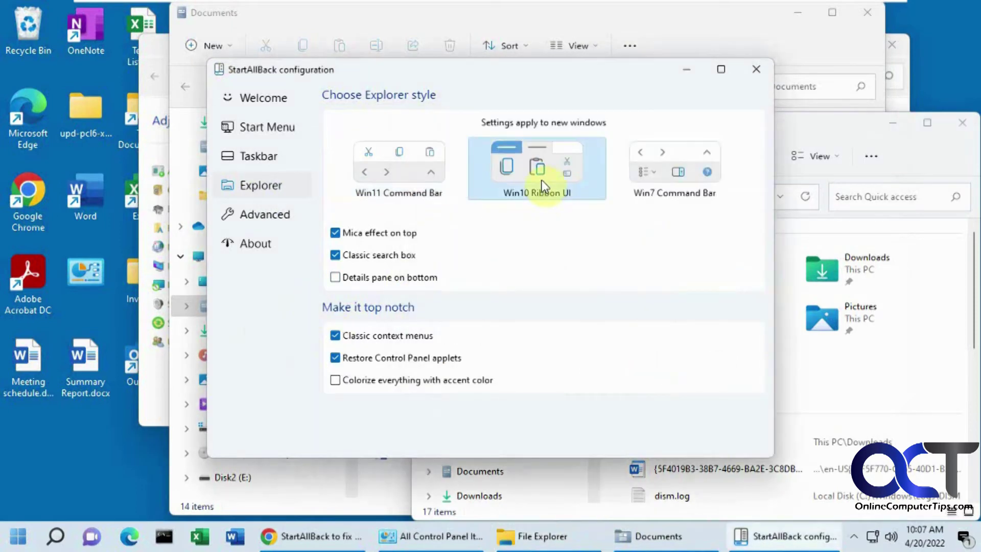
right_click(519, 541)
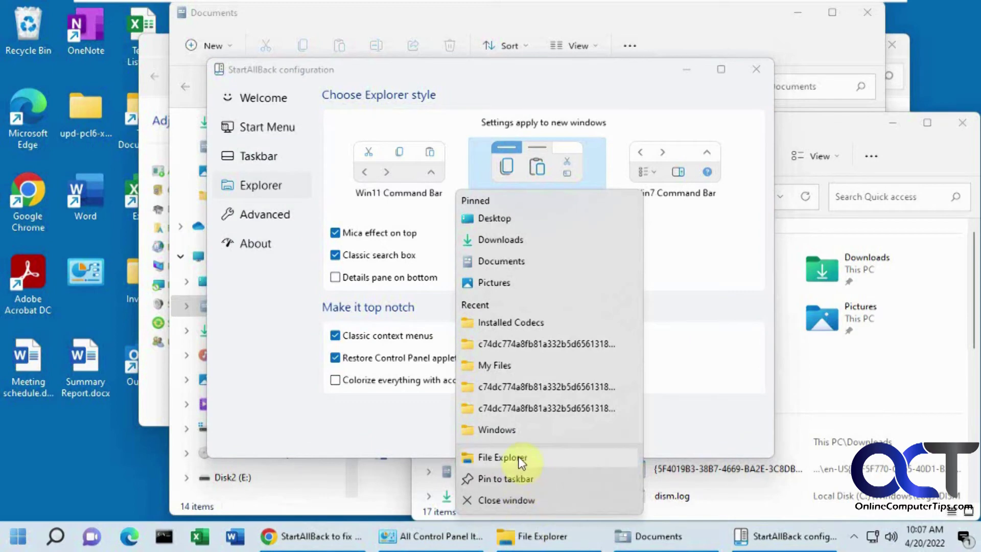
click(514, 459)
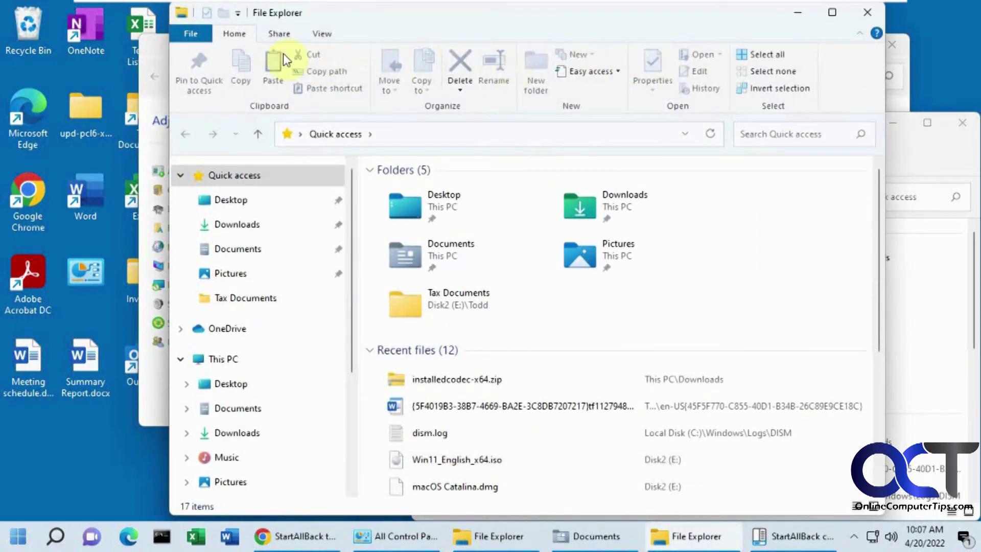
click(867, 12)
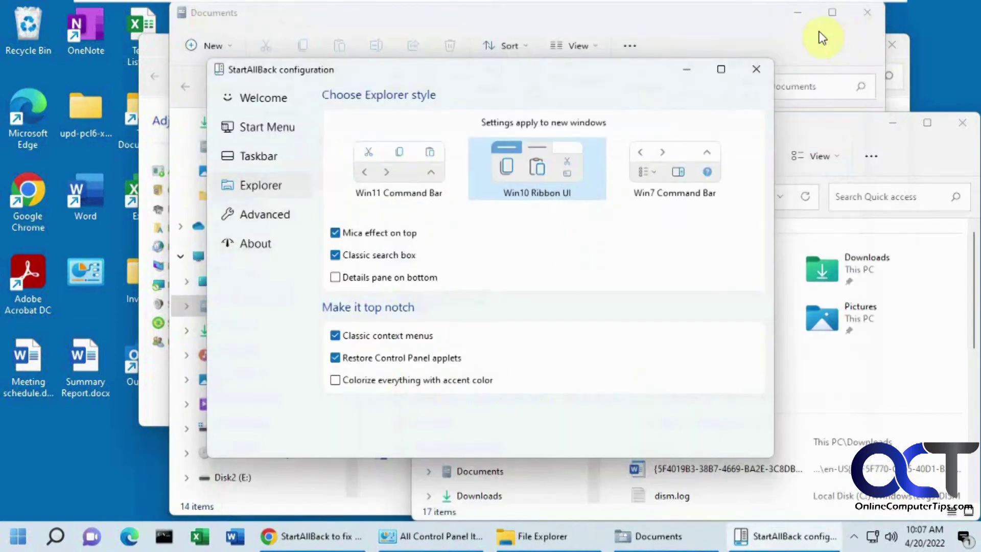
Switch to Win7 Command Bar and inspect Organize in a new Explorer window before closing it.
click(671, 164)
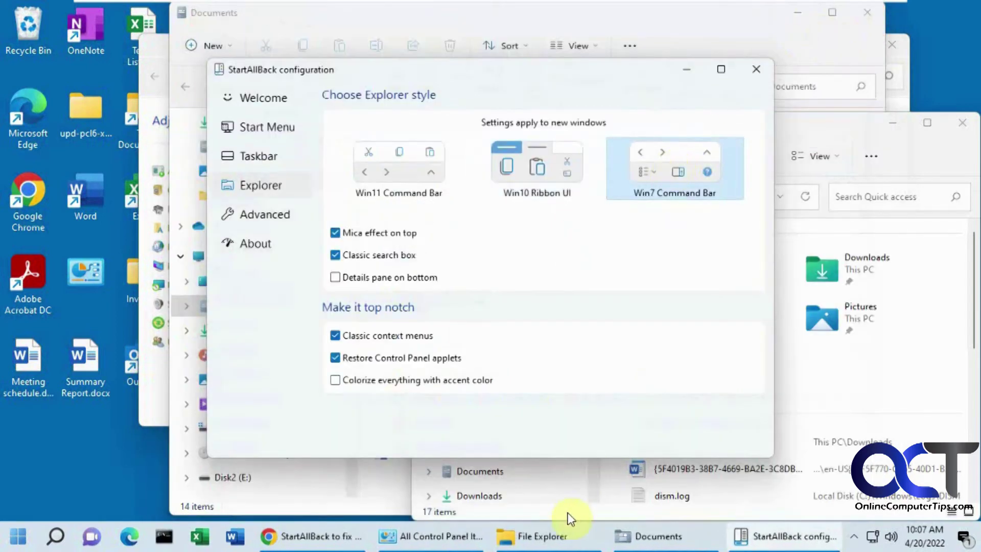
right_click(562, 535)
click(557, 460)
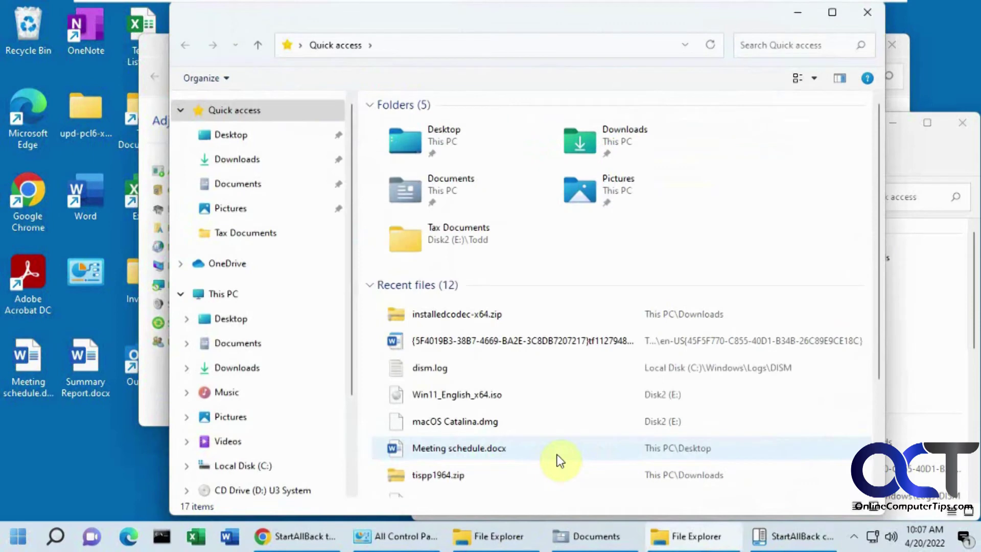
click(228, 79)
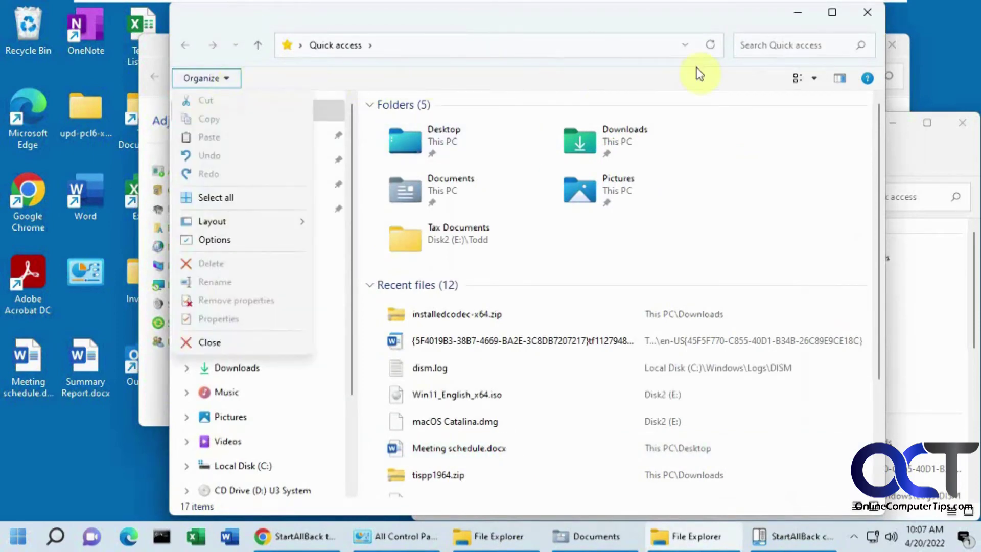
click(865, 14)
click(865, 14)
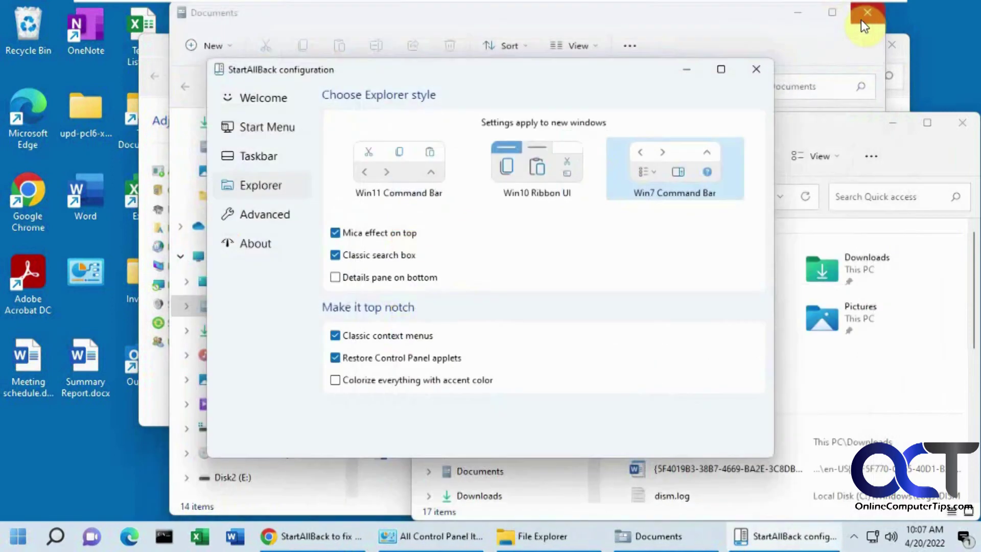
Restore the Win11 Command Bar Explorer style, move the window left, and go to the Advanced page.
click(418, 171)
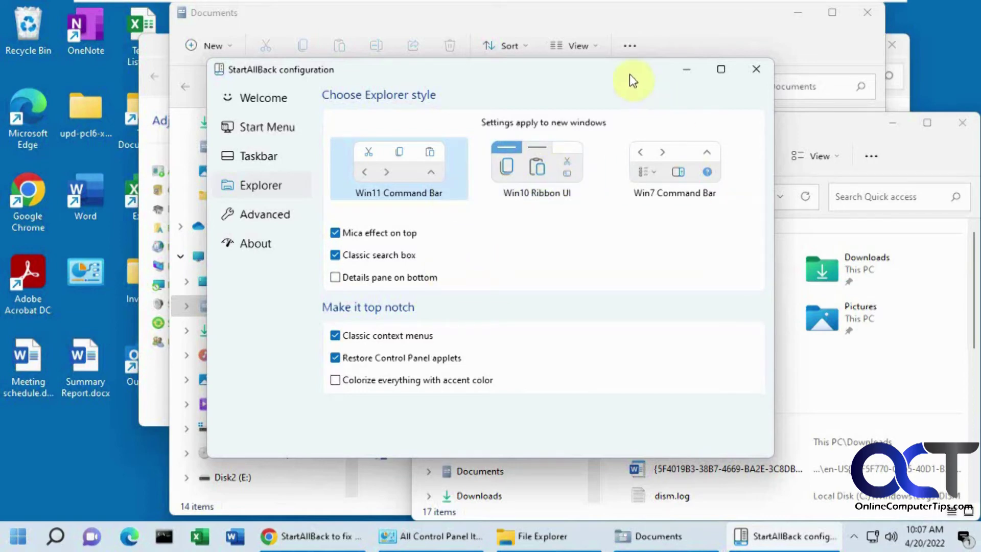
drag(629, 75, 474, 60)
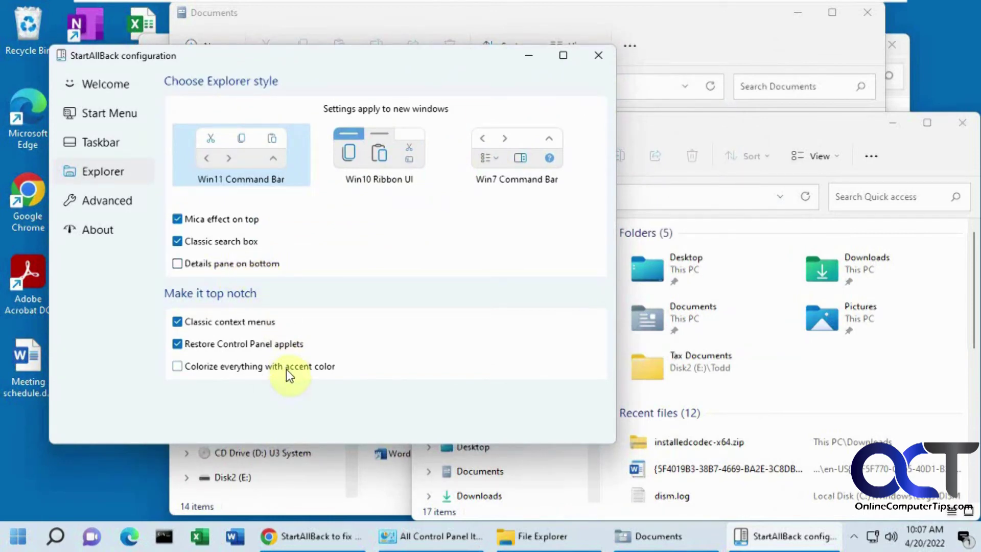
click(112, 138)
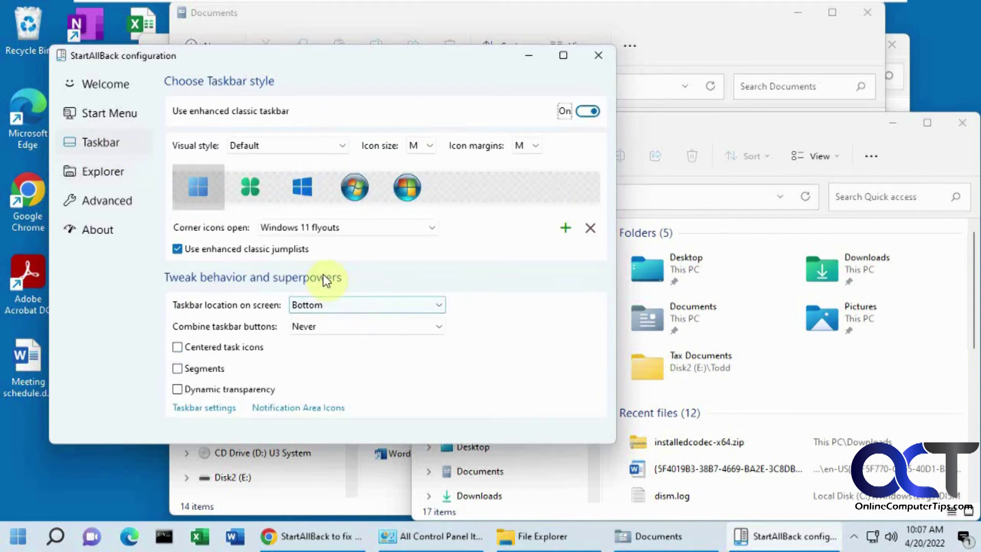
click(127, 201)
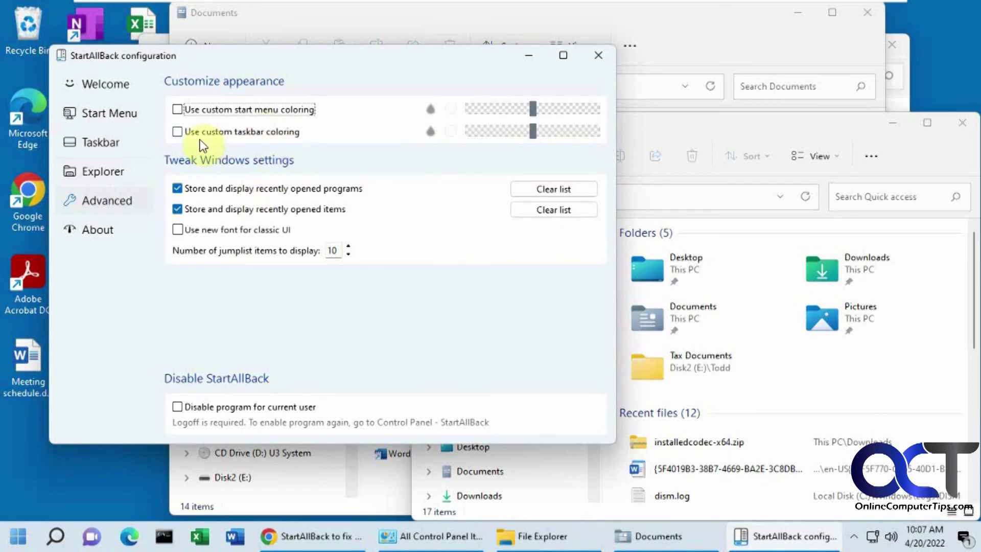
Preview magenta Start menu coloring at about 71% intensity, then disable it and enable taskbar coloring.
click(250, 111)
click(452, 109)
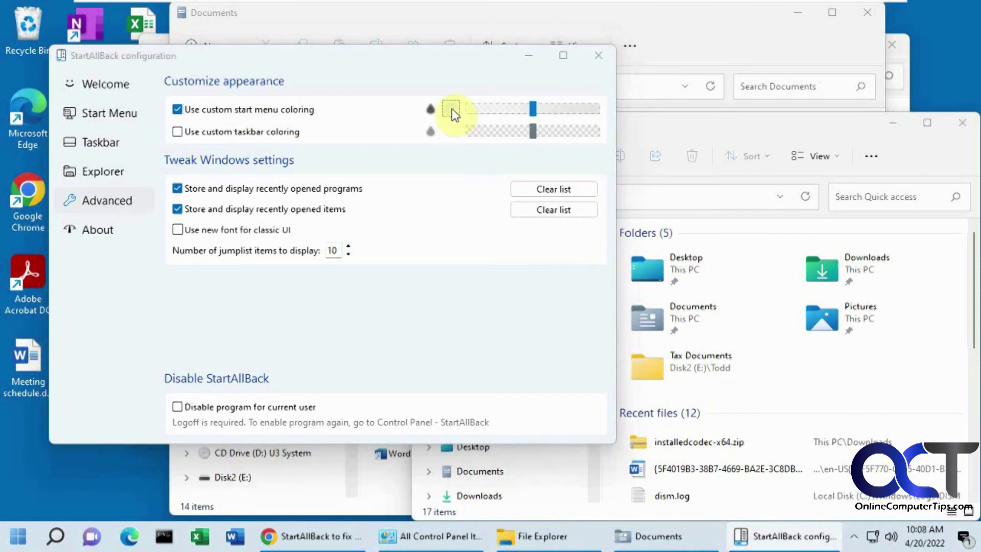
click(471, 164)
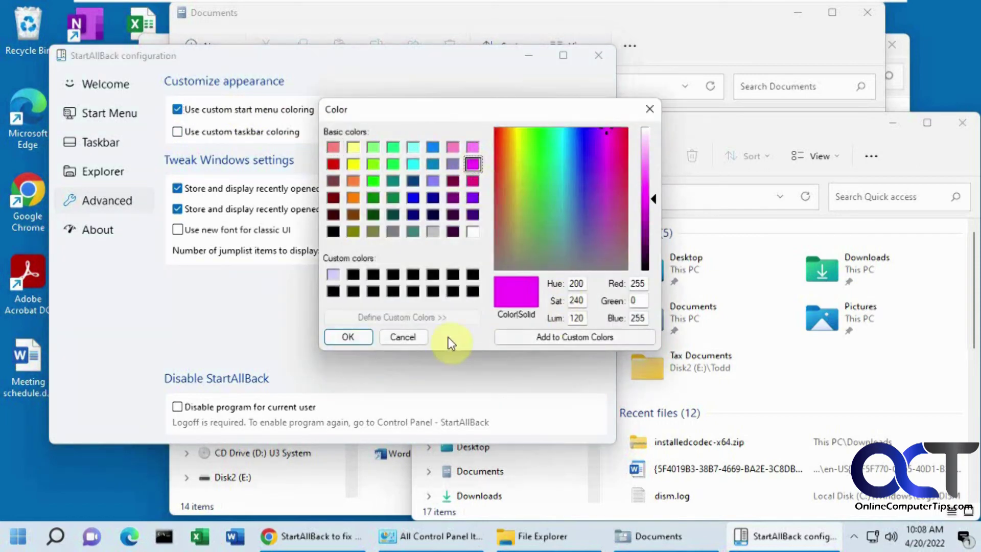
click(367, 336)
drag(533, 108, 561, 108)
click(18, 536)
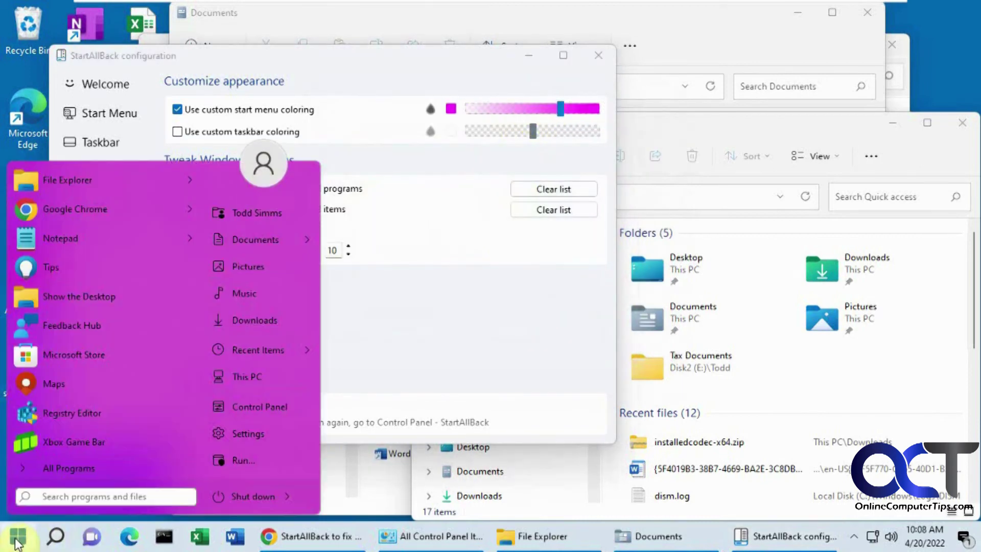
click(18, 536)
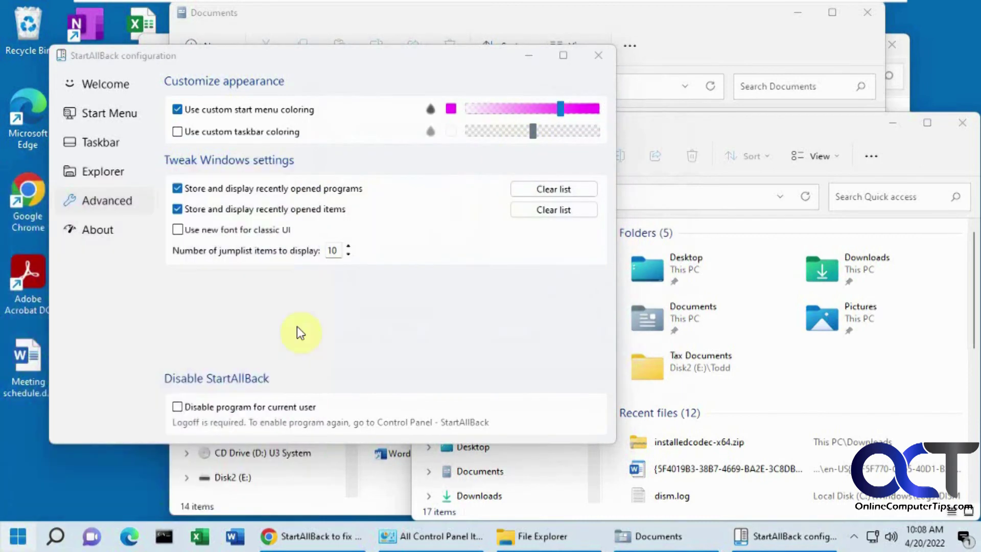
click(179, 109)
click(219, 132)
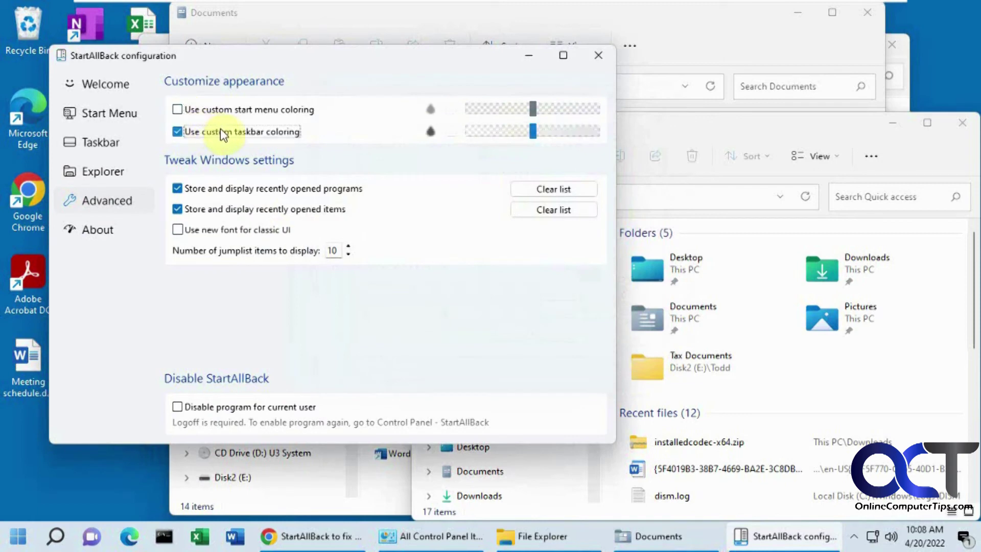
Apply the Blur effect to the taskbar, cancelling the colour picker.
click(434, 134)
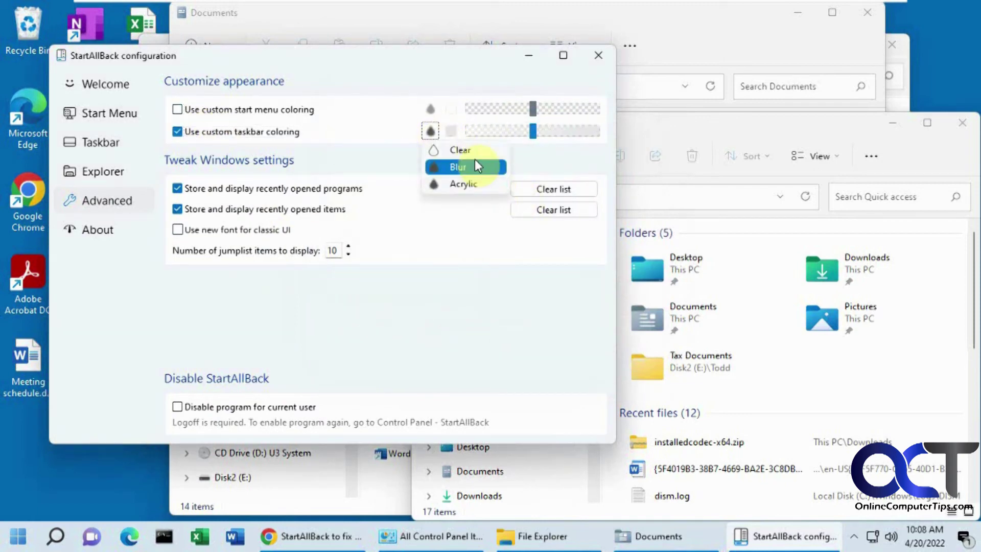
click(467, 167)
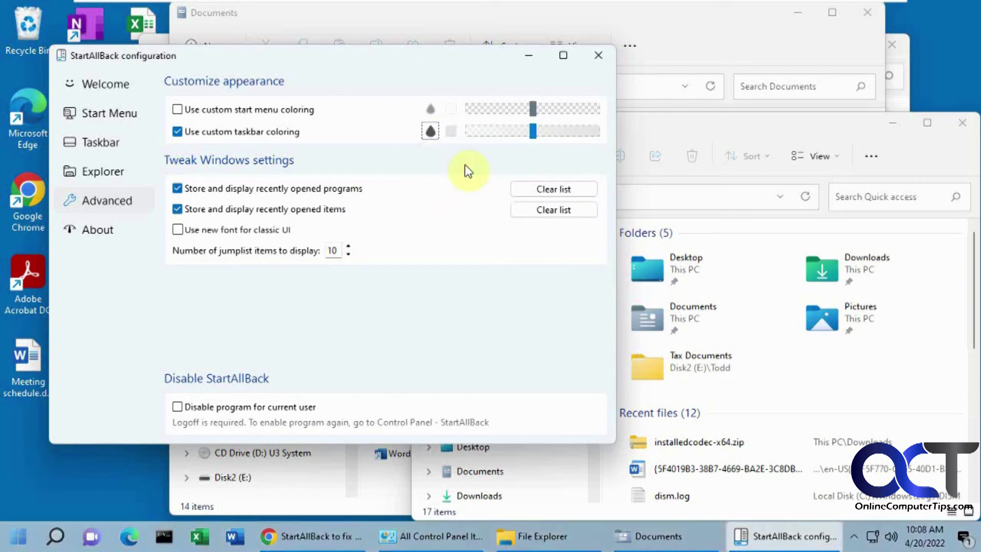
click(452, 133)
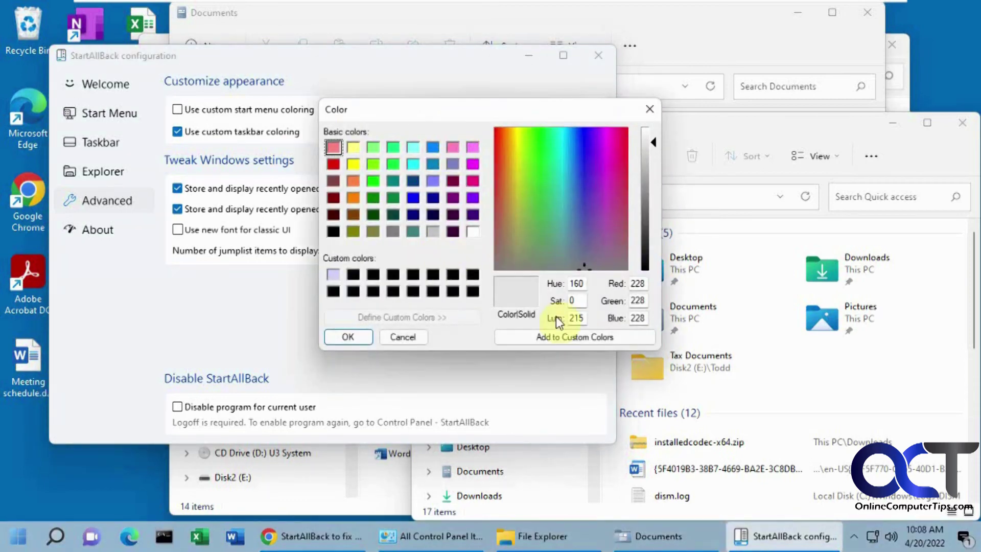
click(403, 337)
Give the taskbar Acrylic with a purple colour, then turn custom taskbar coloring off.
click(429, 132)
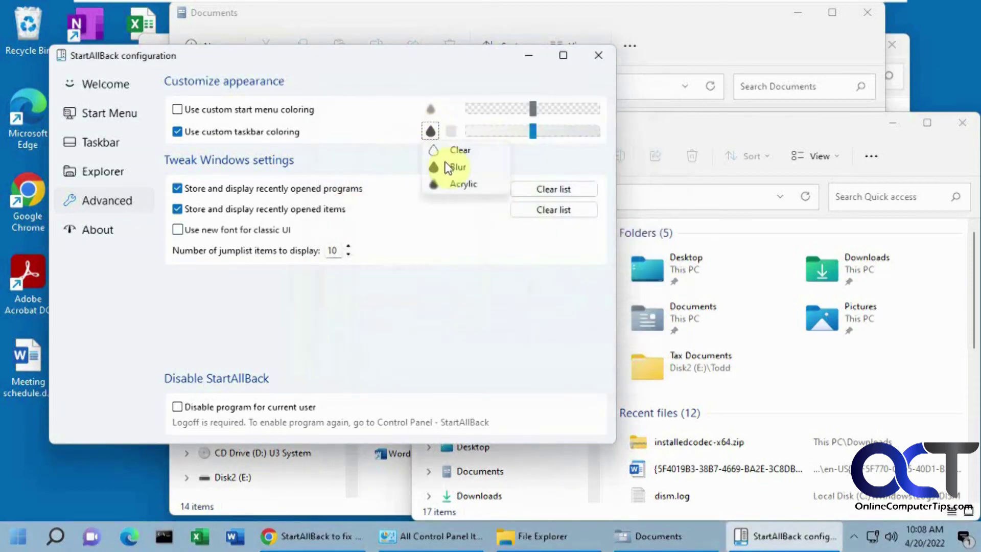
click(460, 183)
click(455, 135)
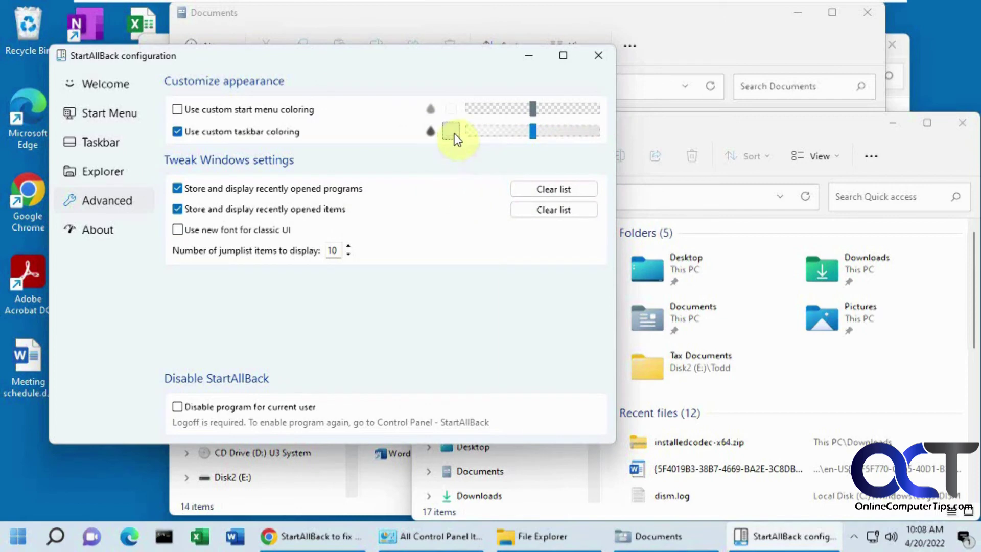
click(473, 197)
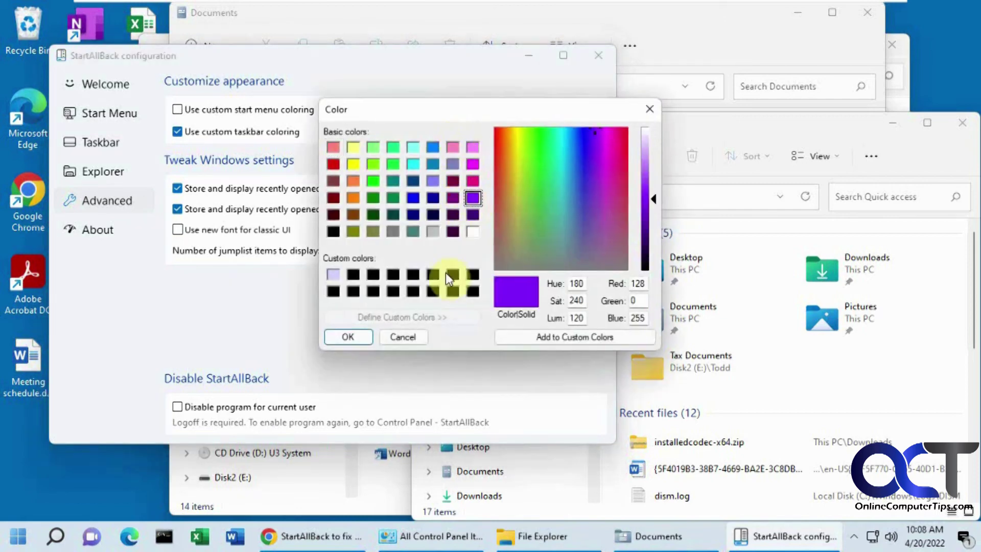
click(364, 336)
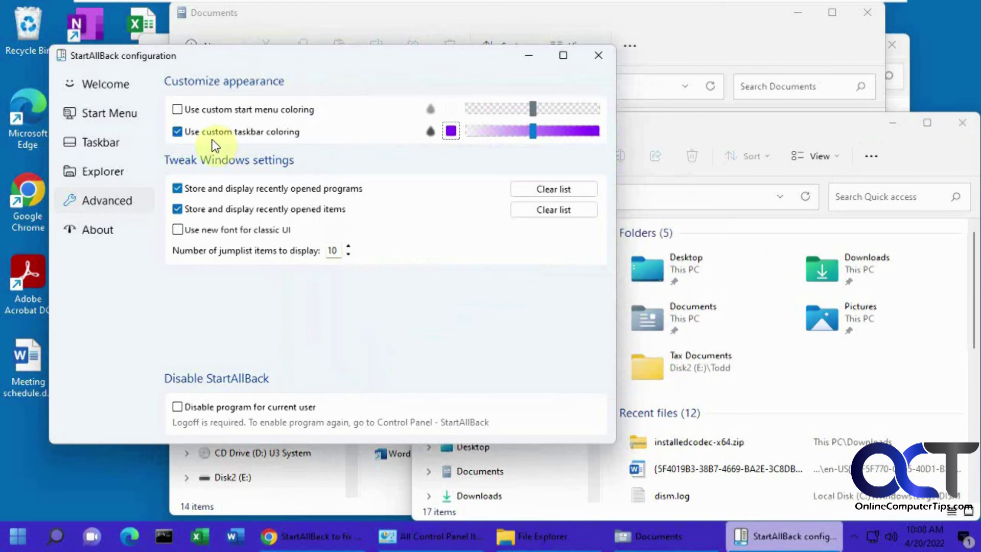
click(177, 132)
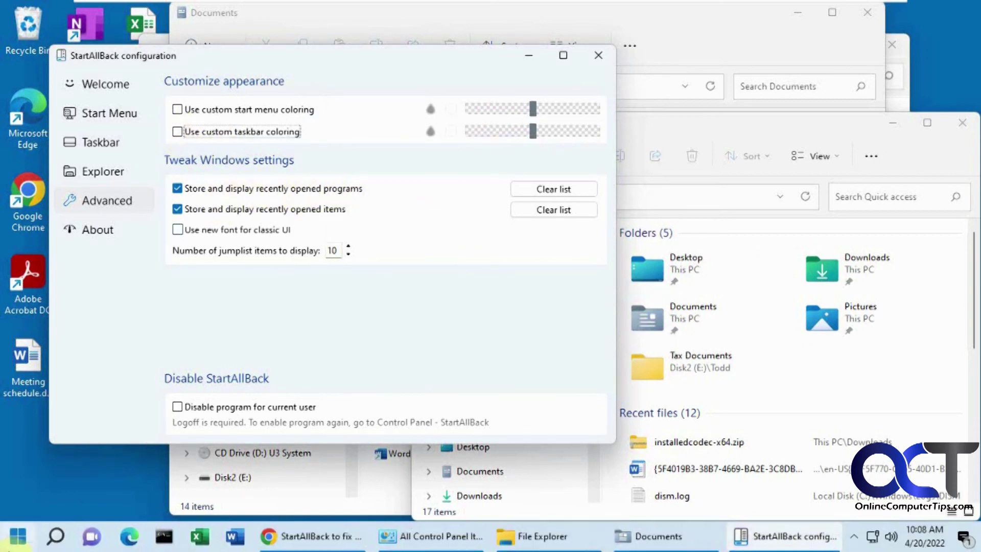
click(18, 536)
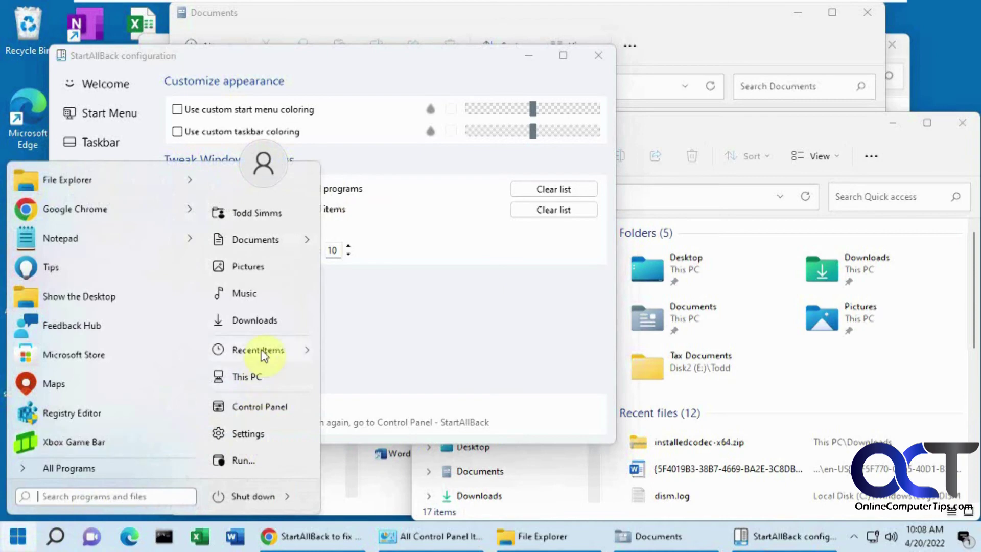
Check Start's Recent Items and Word's taskbar jump list, then view the About page showing version 3.3.5.
click(368, 305)
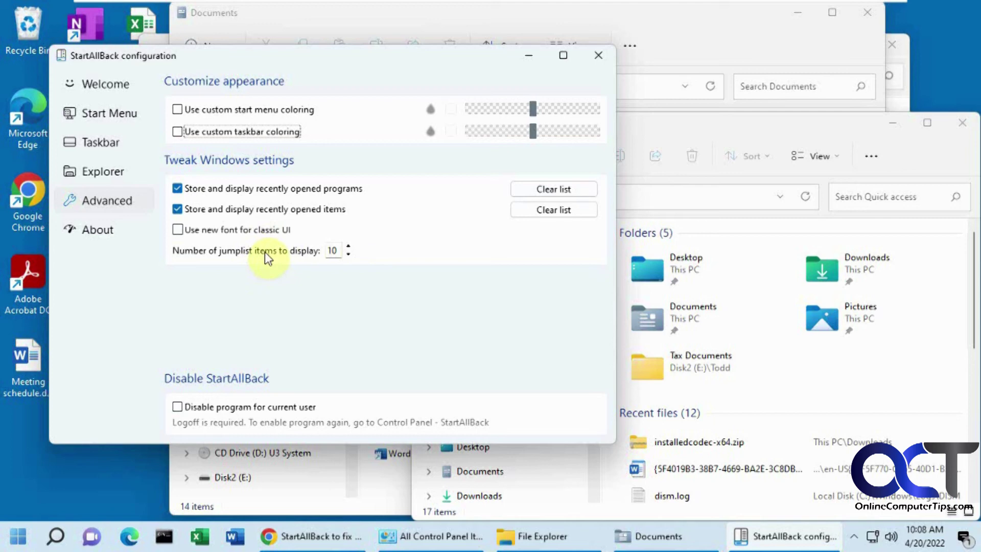
right_click(235, 537)
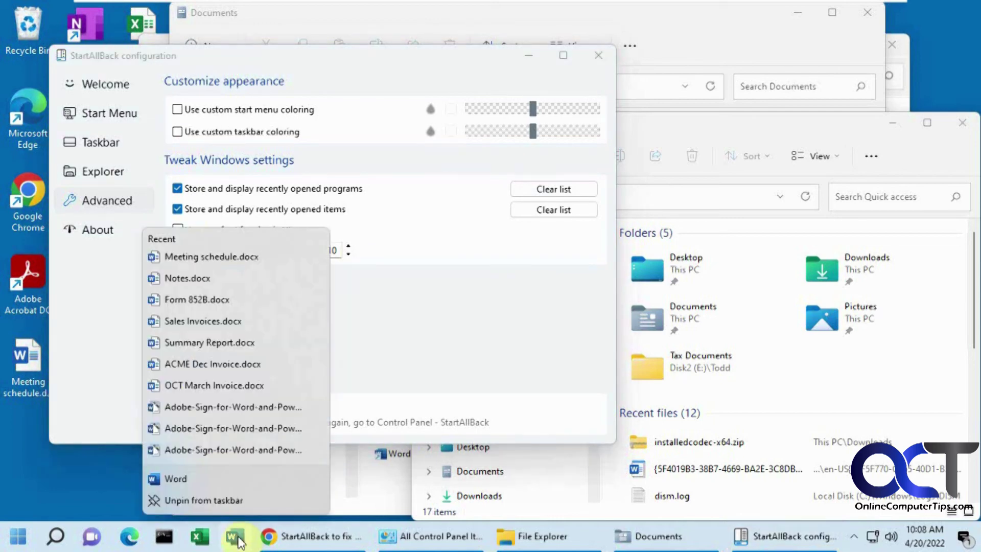
click(387, 328)
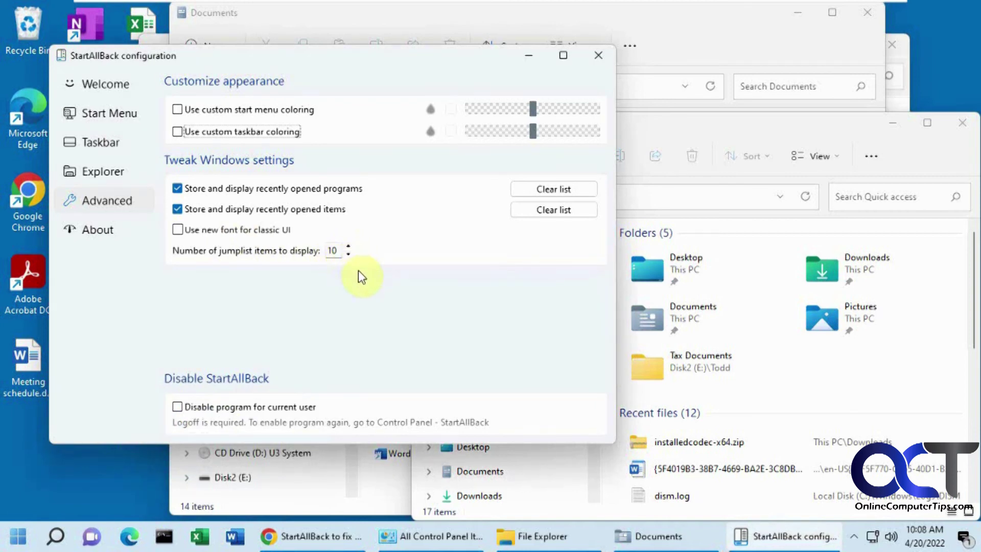
click(125, 233)
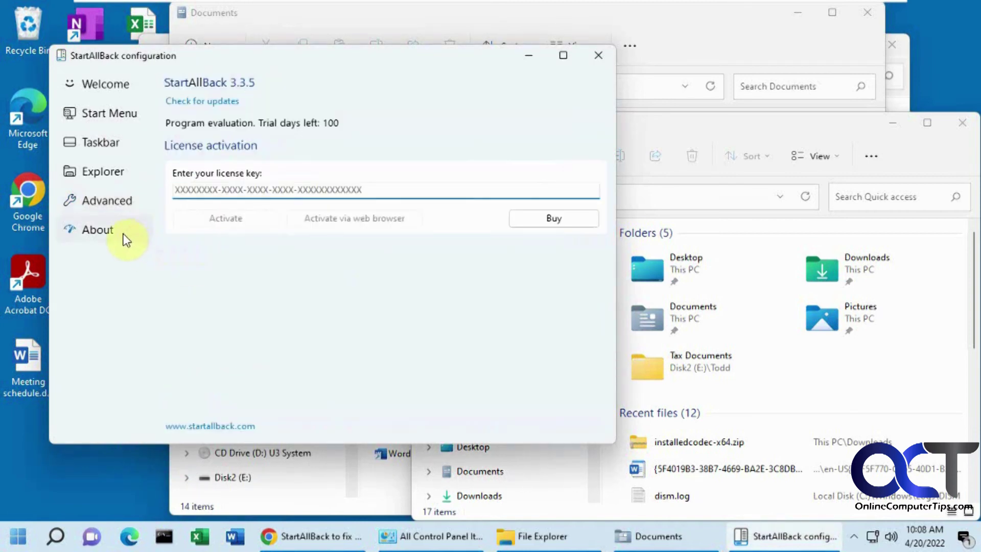
Return to StartAllBack's Advanced page, showing custom colorings off and 10 jumplist items.
click(123, 207)
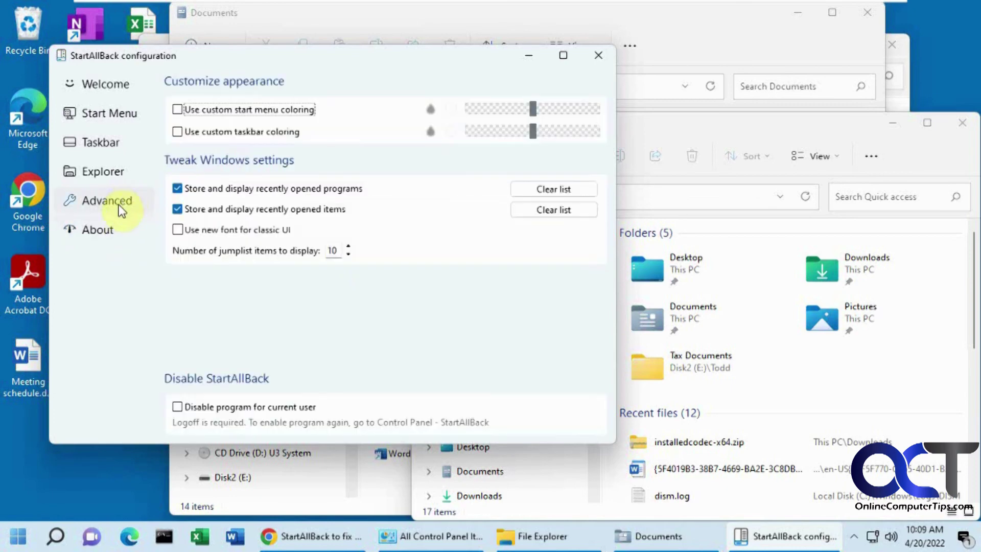